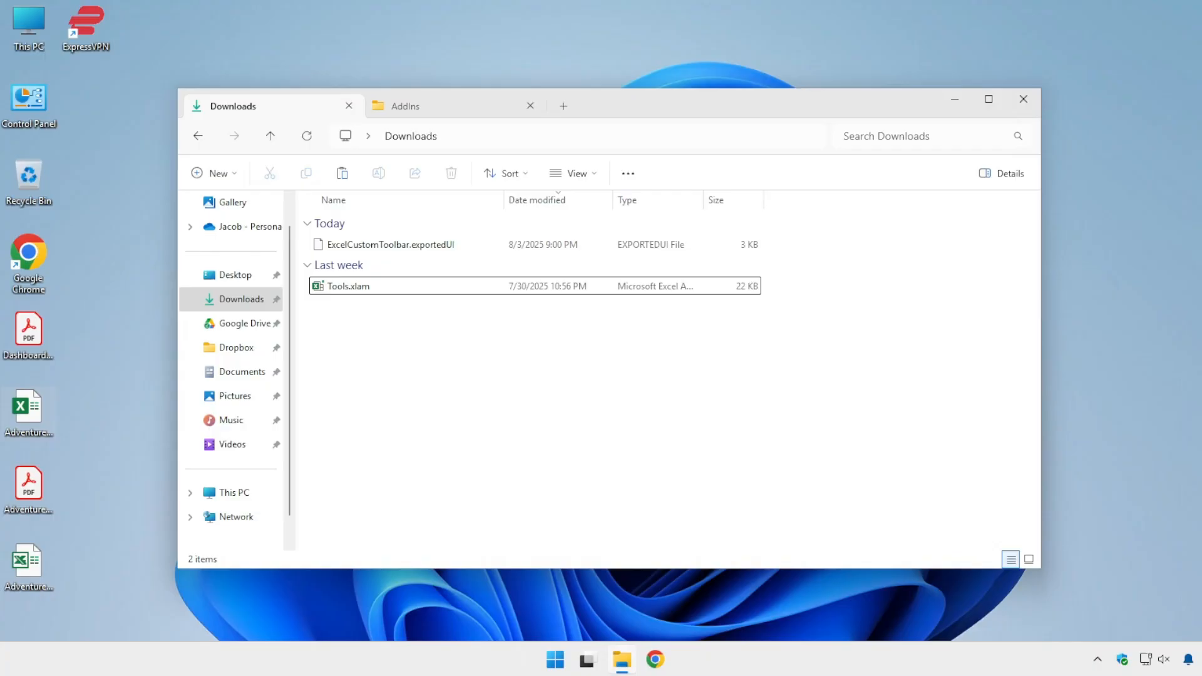
pyautogui.click(355, 288)
pyautogui.click(363, 245)
pyautogui.click(352, 290)
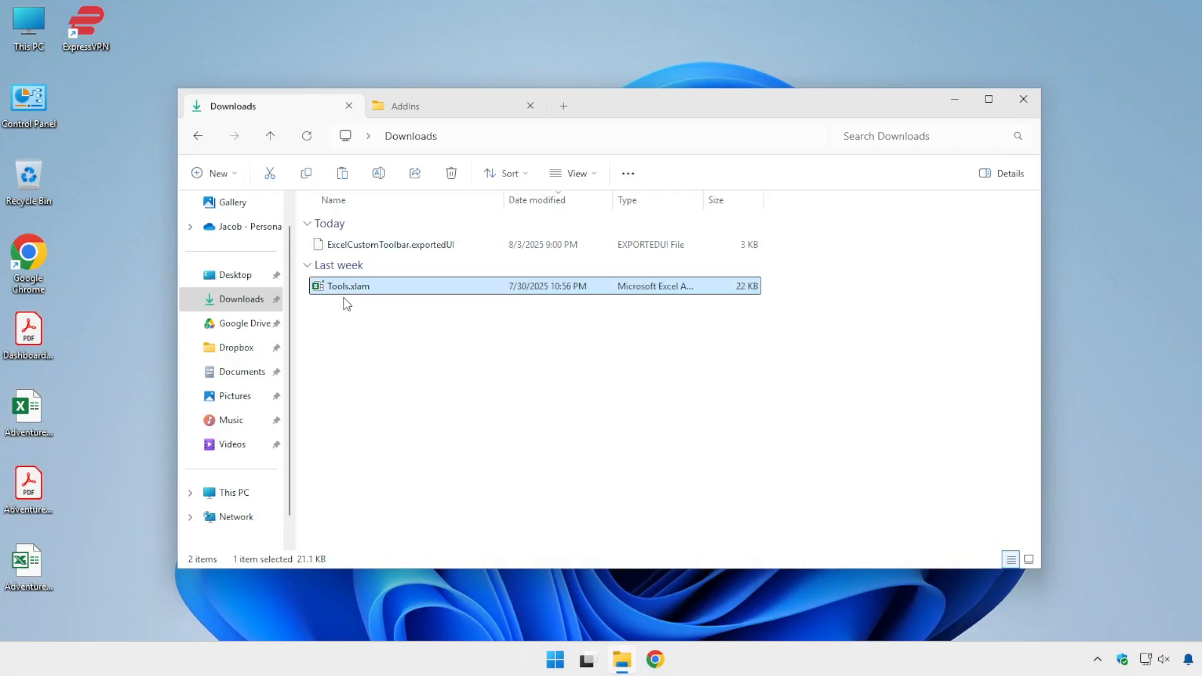
pyautogui.click(374, 243)
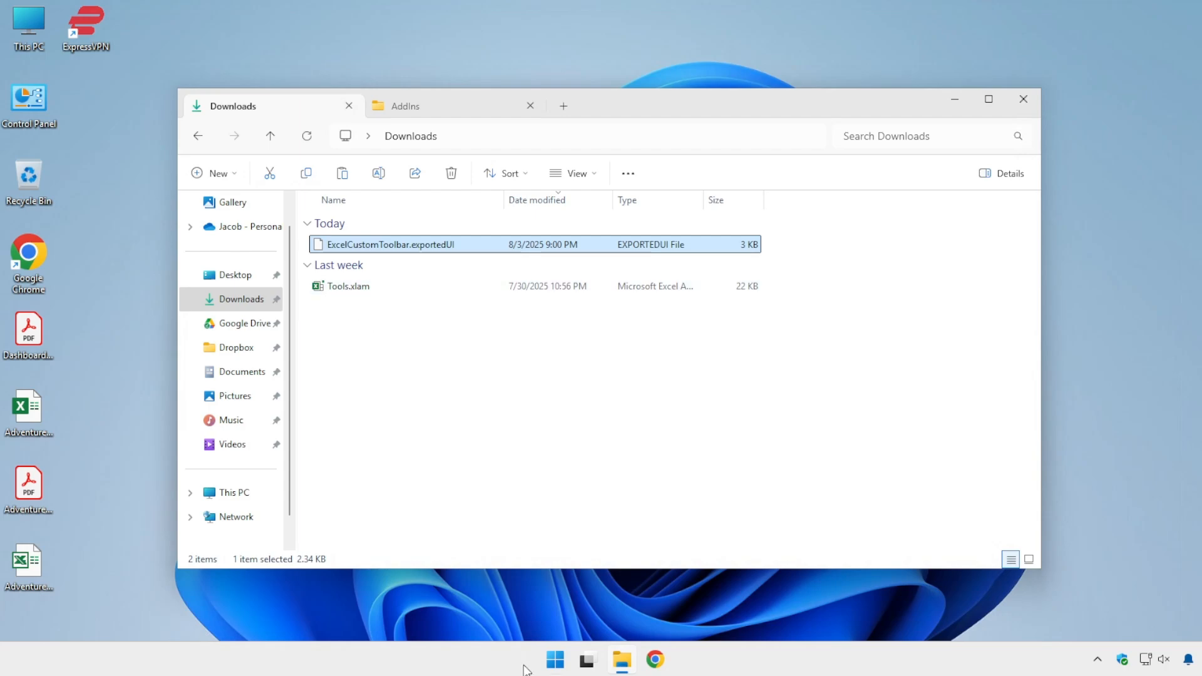
# Step: Open Excel and create a blank workbook
pyautogui.click(554, 657)
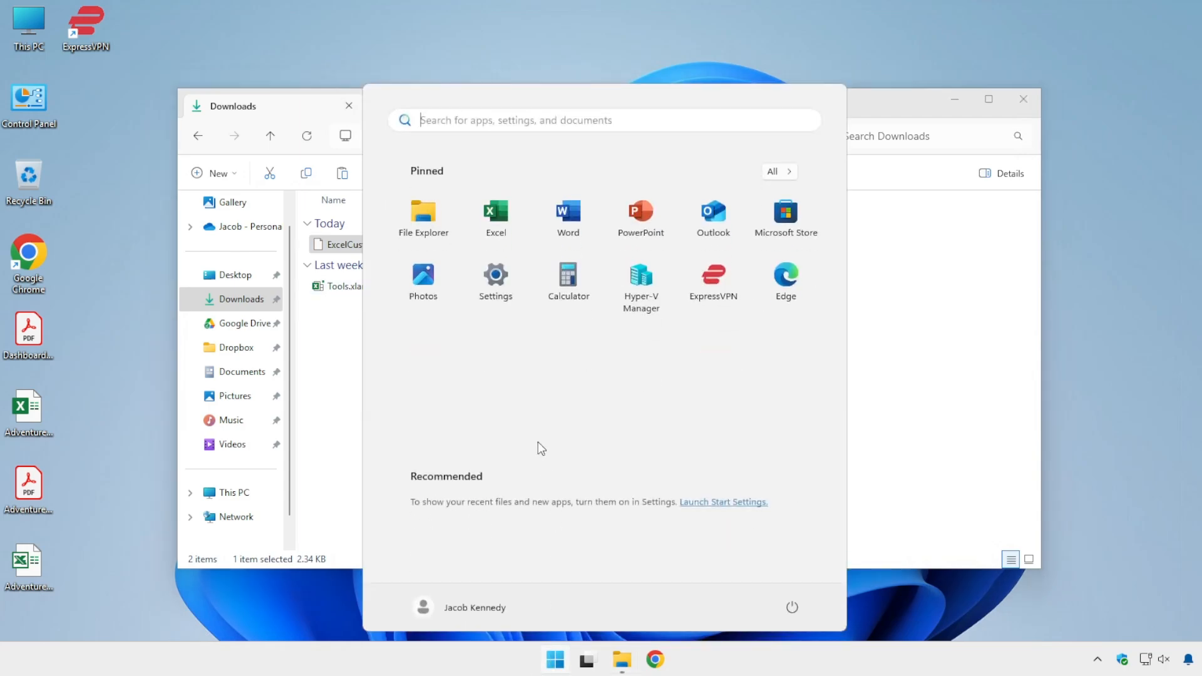
pyautogui.click(496, 216)
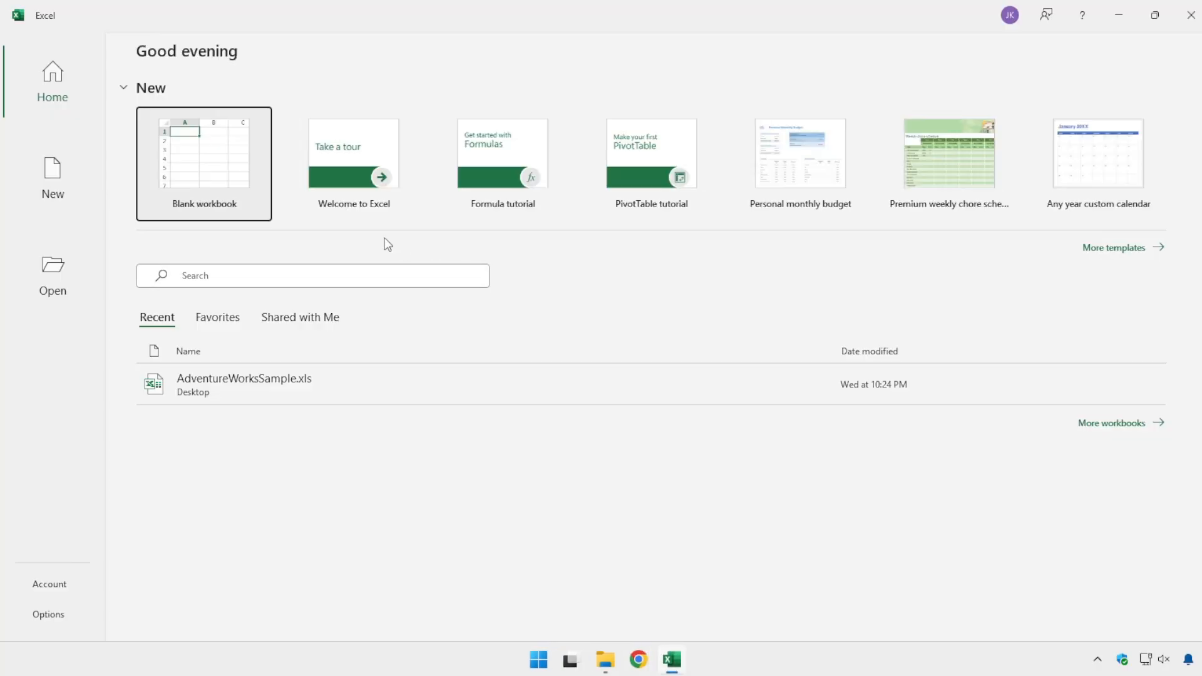
pyautogui.click(188, 179)
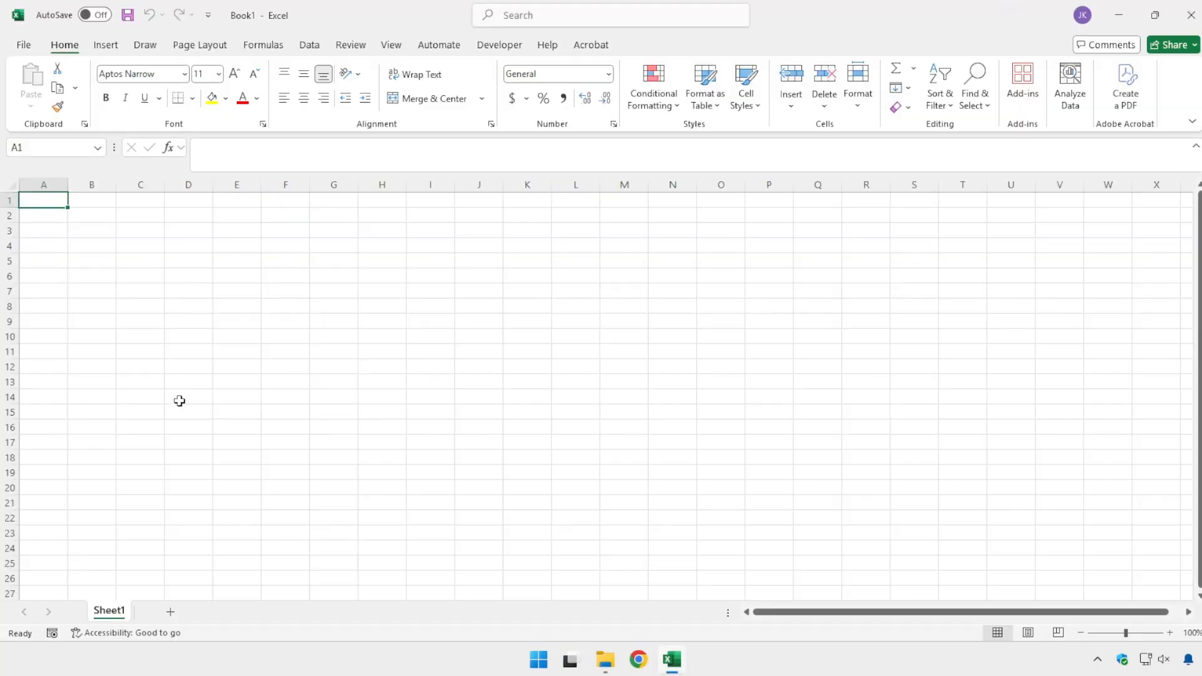
# Step: Open the management dialog for Excel Add-ins from the Excel options
pyautogui.click(23, 46)
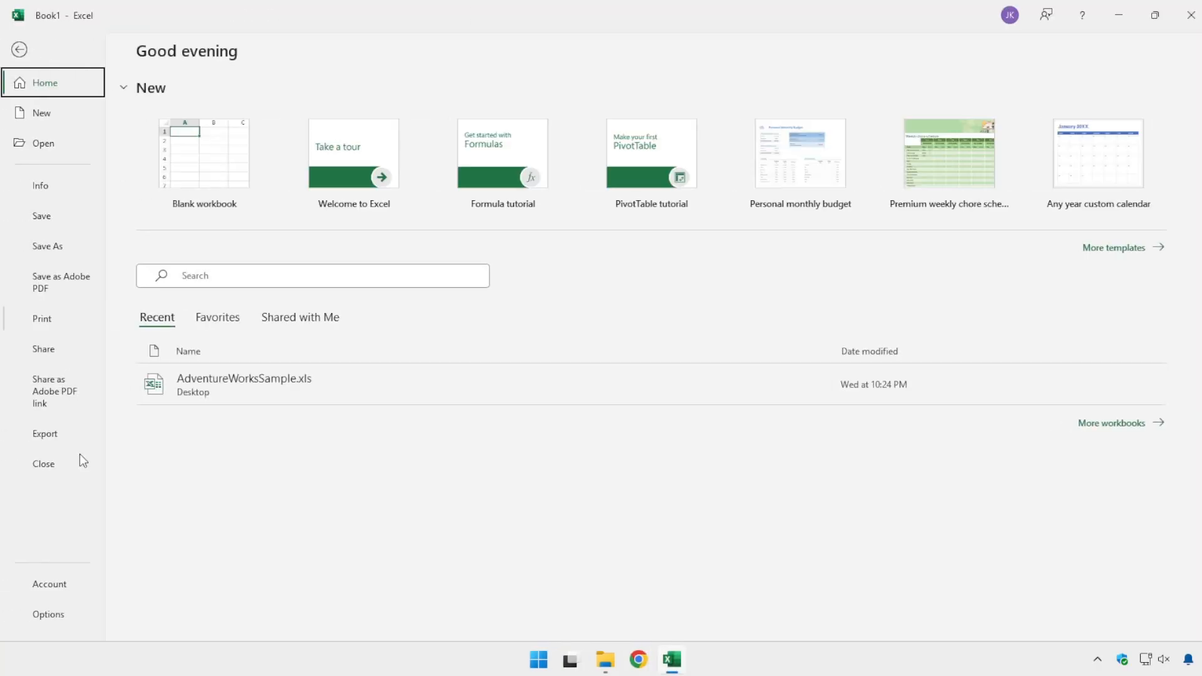
pyautogui.click(73, 607)
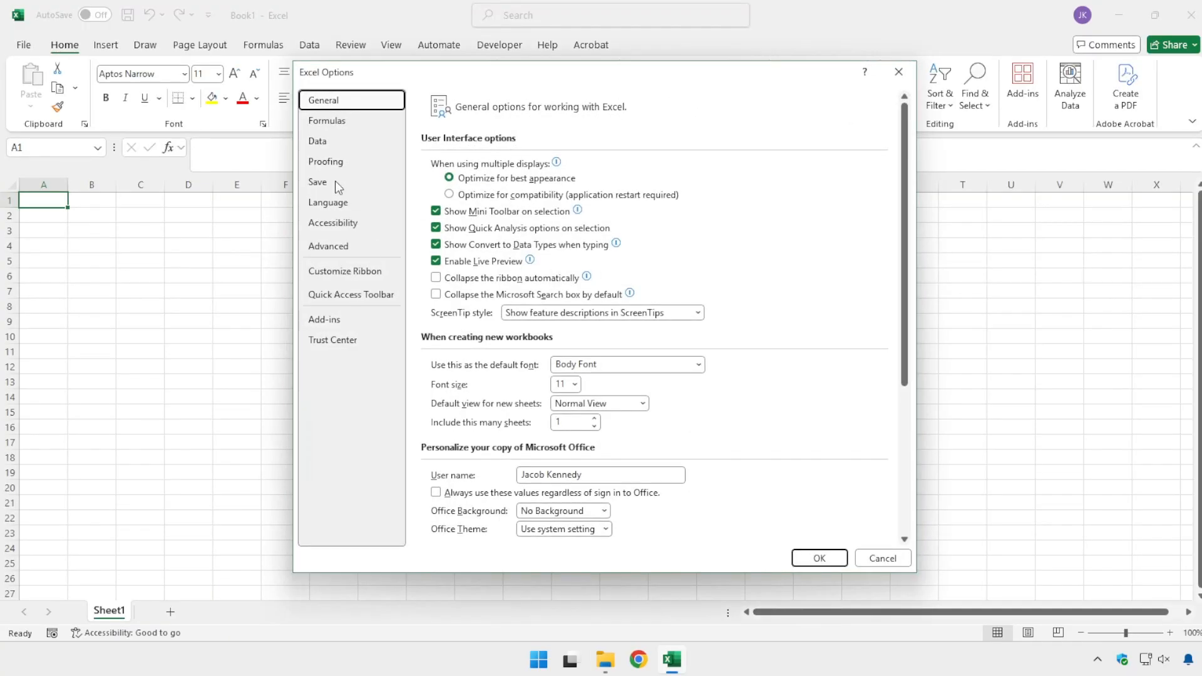
pyautogui.click(347, 323)
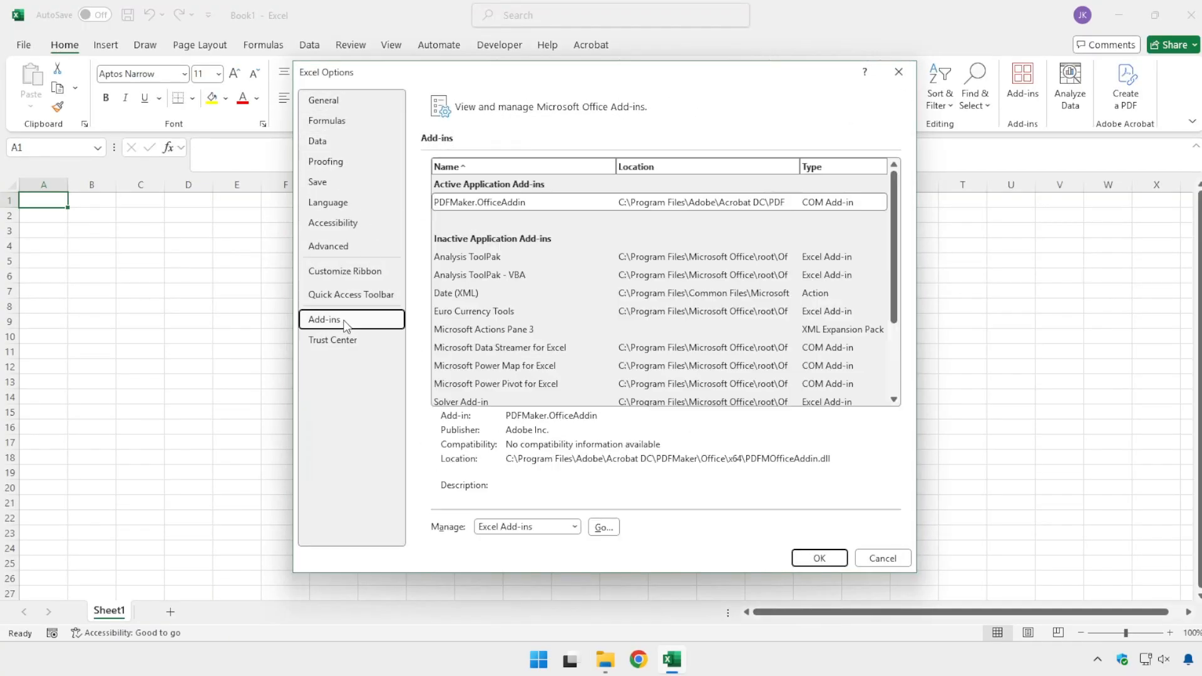
pyautogui.click(605, 532)
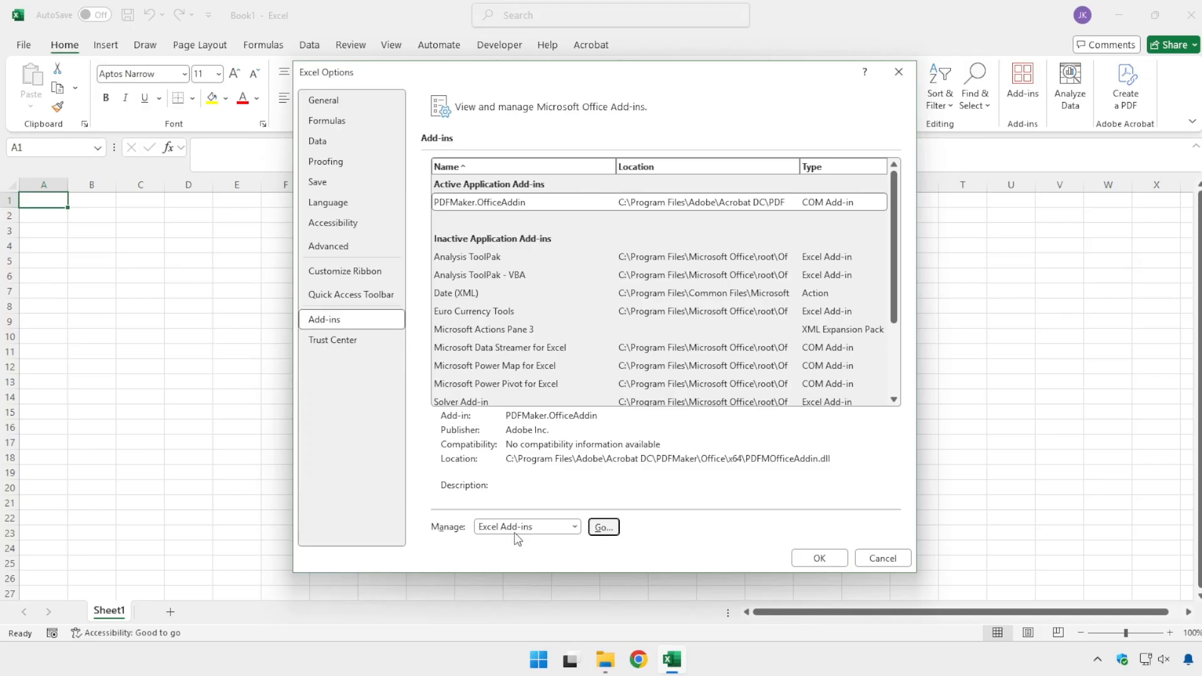
pyautogui.click(604, 530)
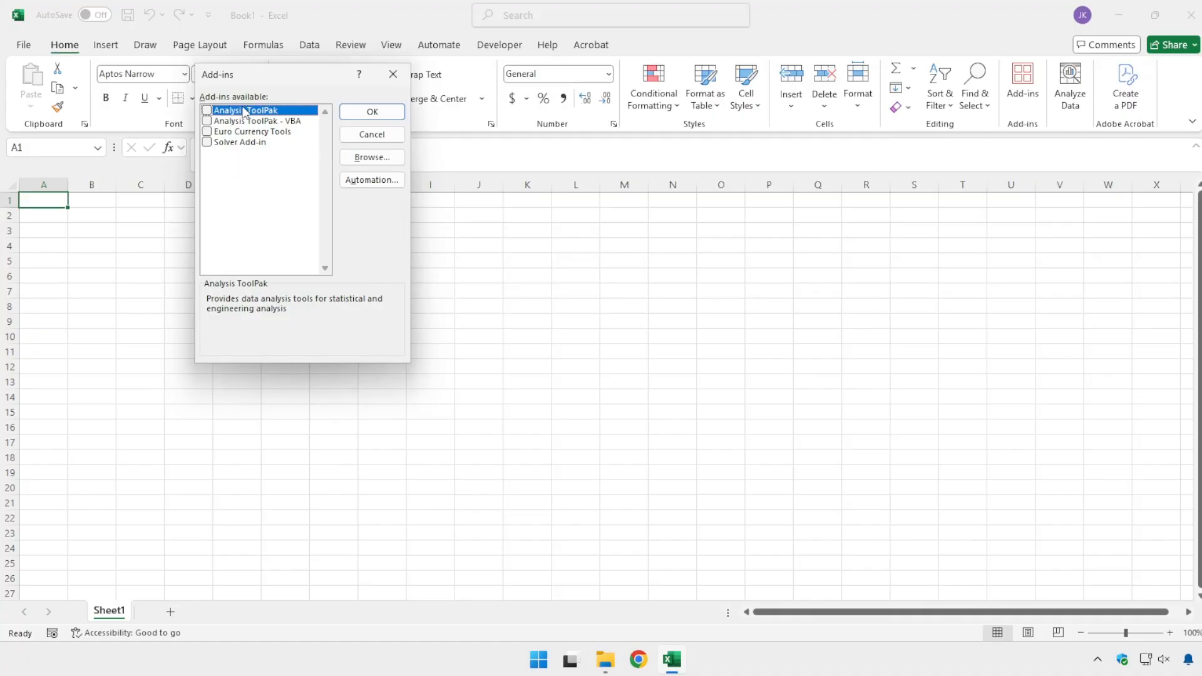
# Step: Load Tools.xlam from the Downloads folder as an Excel add-in and keep it enabled
pyautogui.click(379, 160)
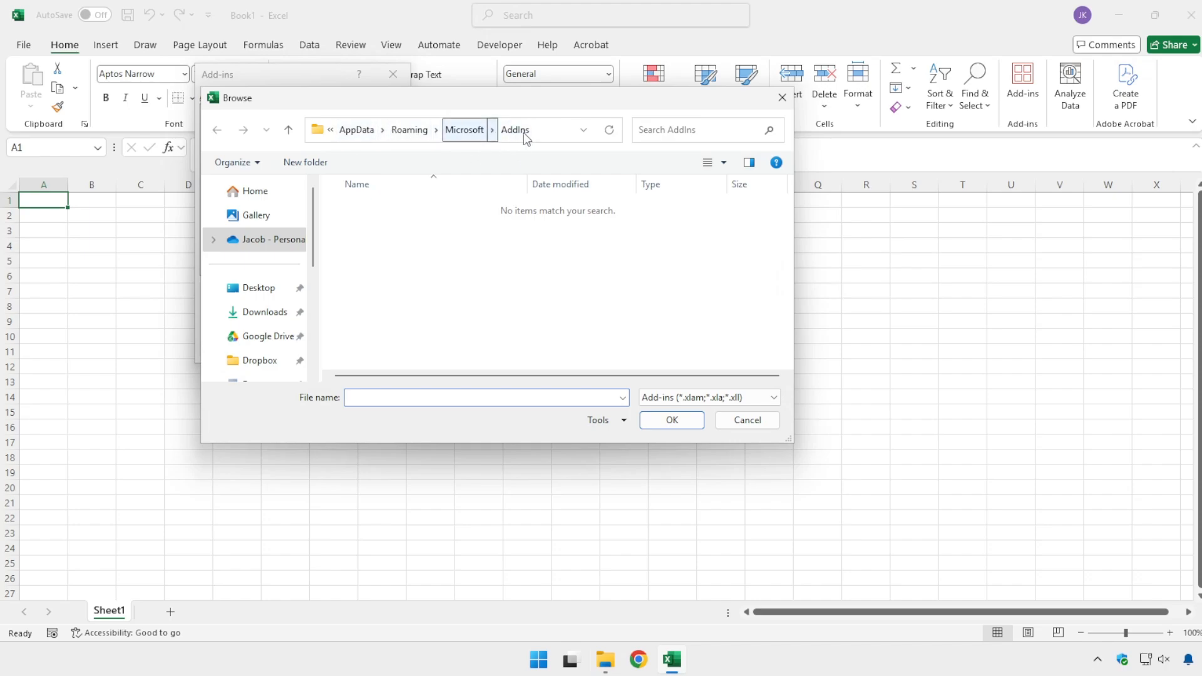
pyautogui.click(265, 313)
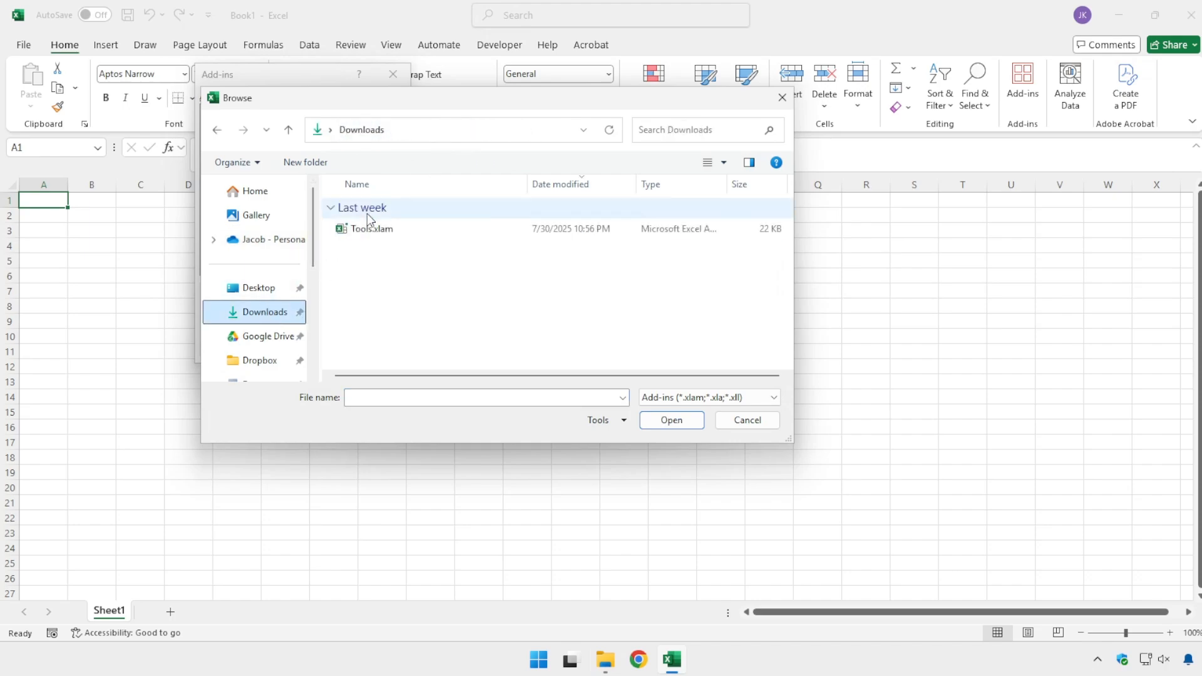
pyautogui.doubleClick(365, 229)
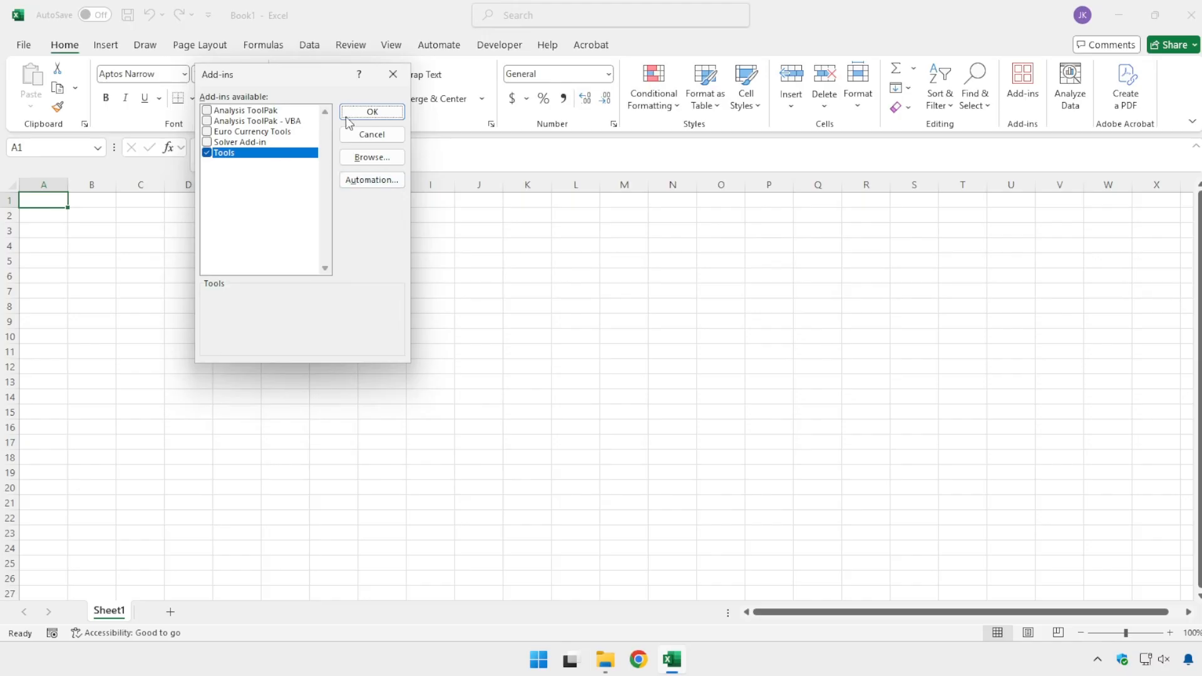
pyautogui.click(371, 113)
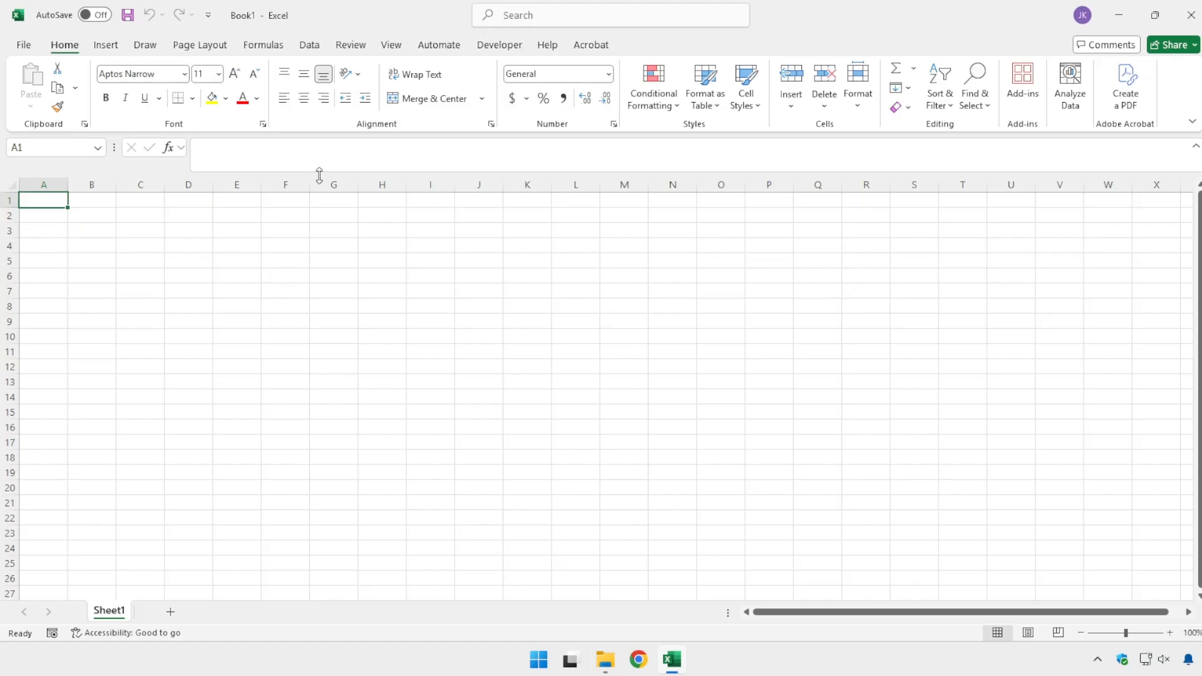
# Step: Open ExcelCustomToolbar.exportedUI from the Downloads folder in Notepad and select one placeholder path C:\Path\To\Tools.xlam
pyautogui.click(605, 661)
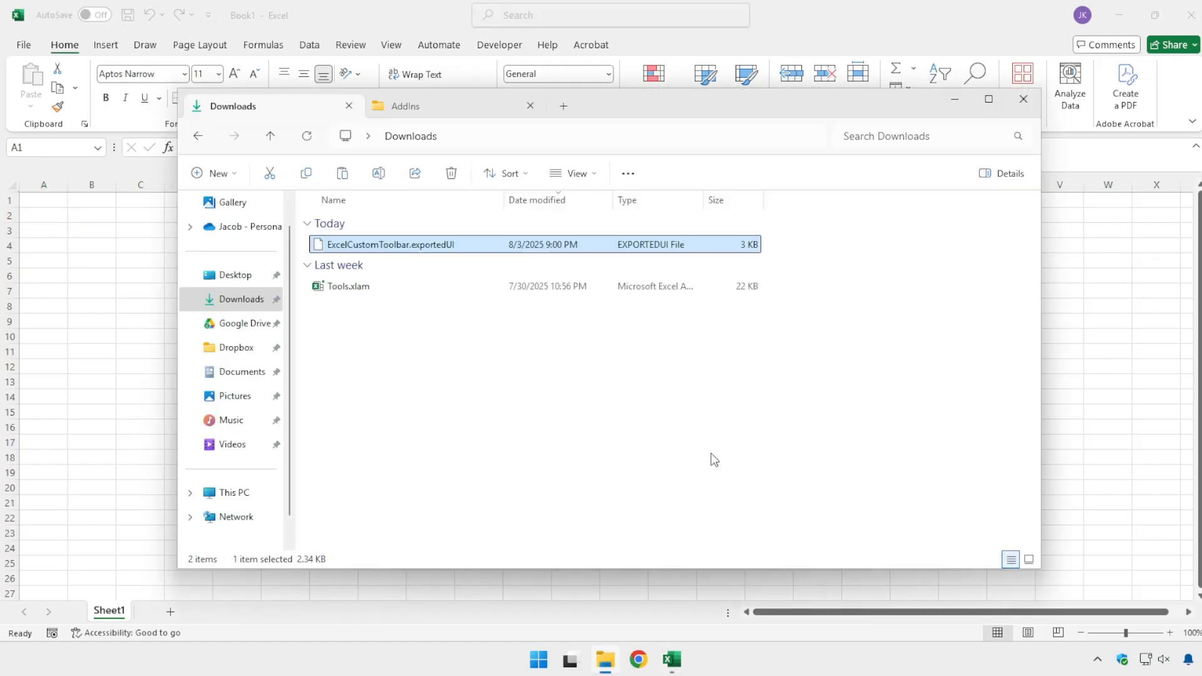
pyautogui.rightClick(382, 246)
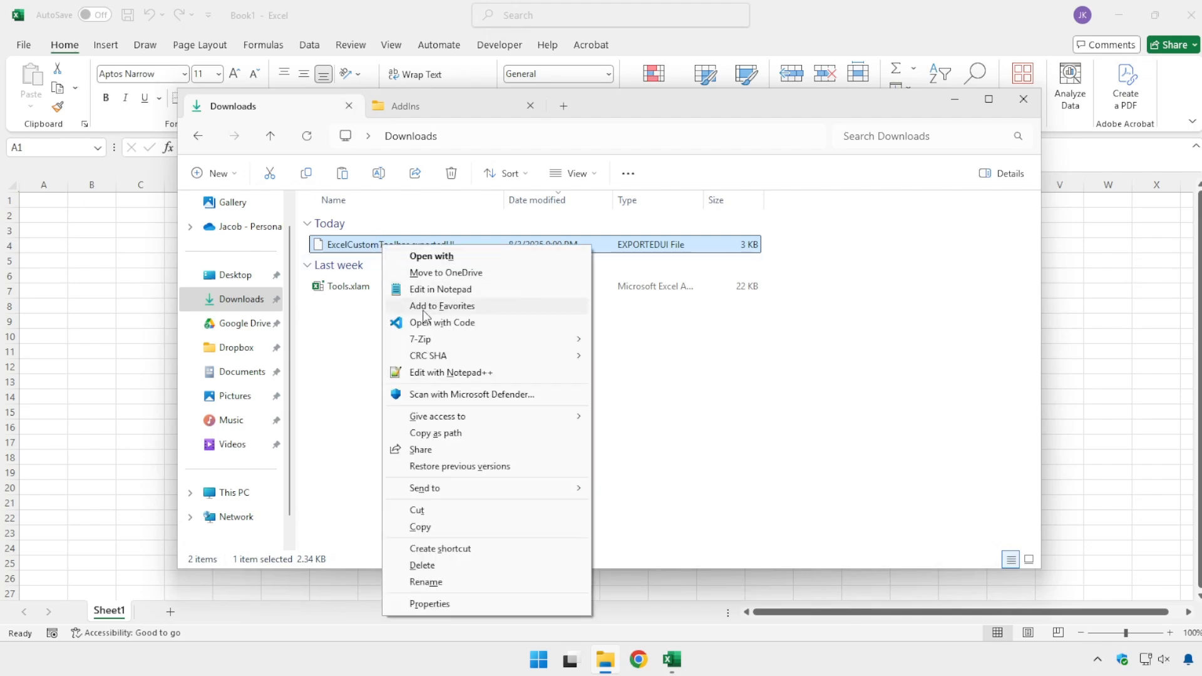
pyautogui.click(439, 290)
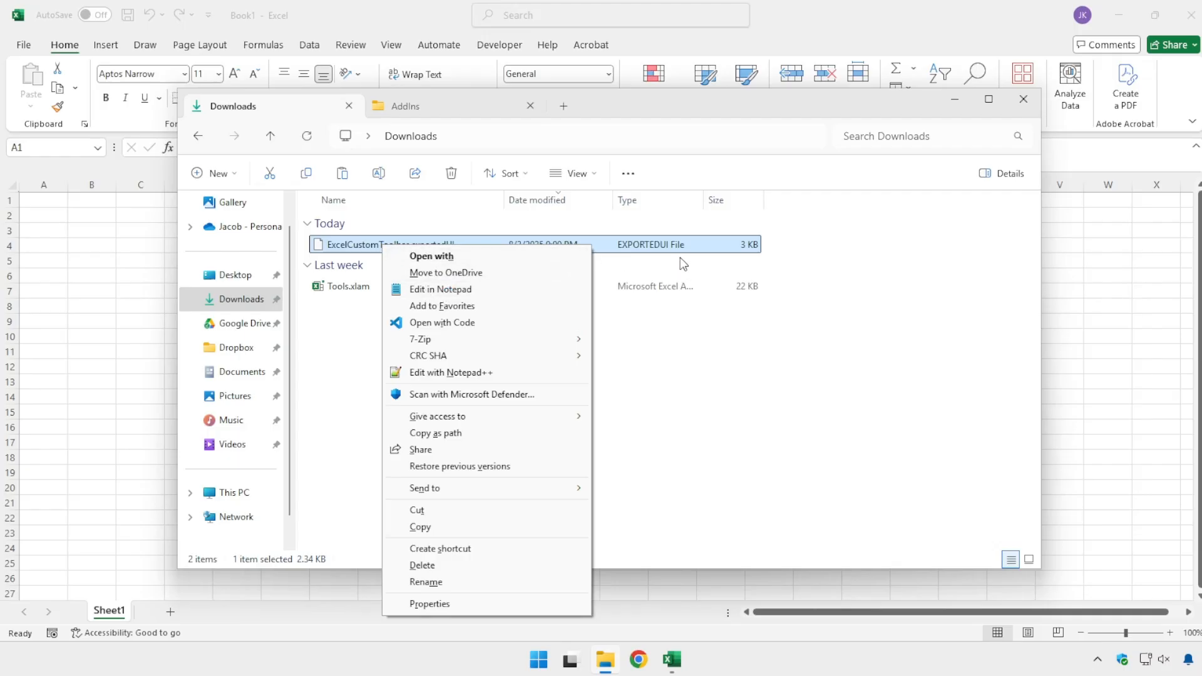
pyautogui.click(442, 291)
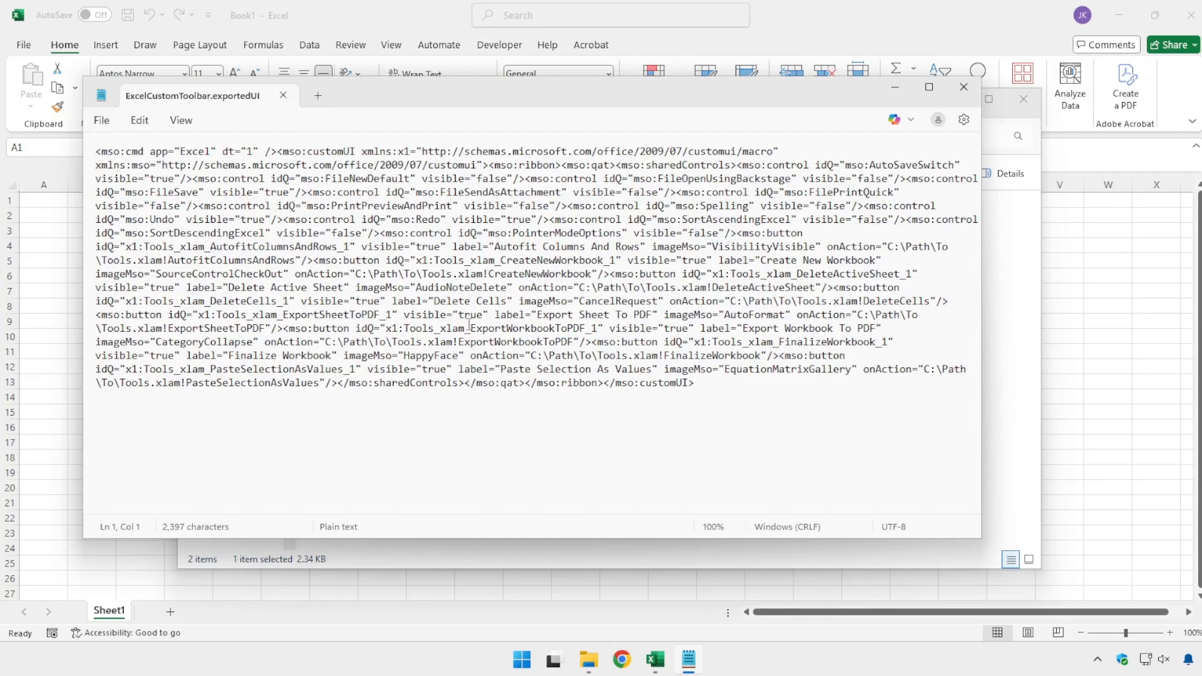
pyautogui.moveTo(355, 274); pyautogui.dragTo(484, 276)
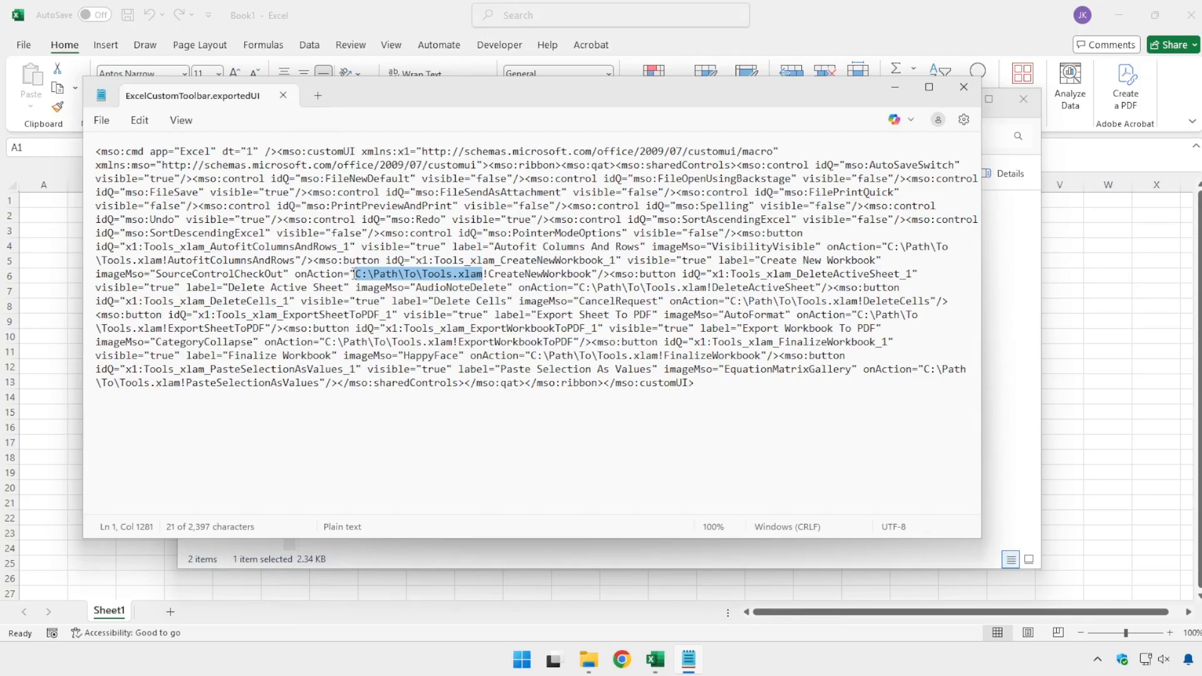
# Step: Switch to File Explorer and copy the full path of Tools.xlam in the Downloads folder
pyautogui.click(1004, 389)
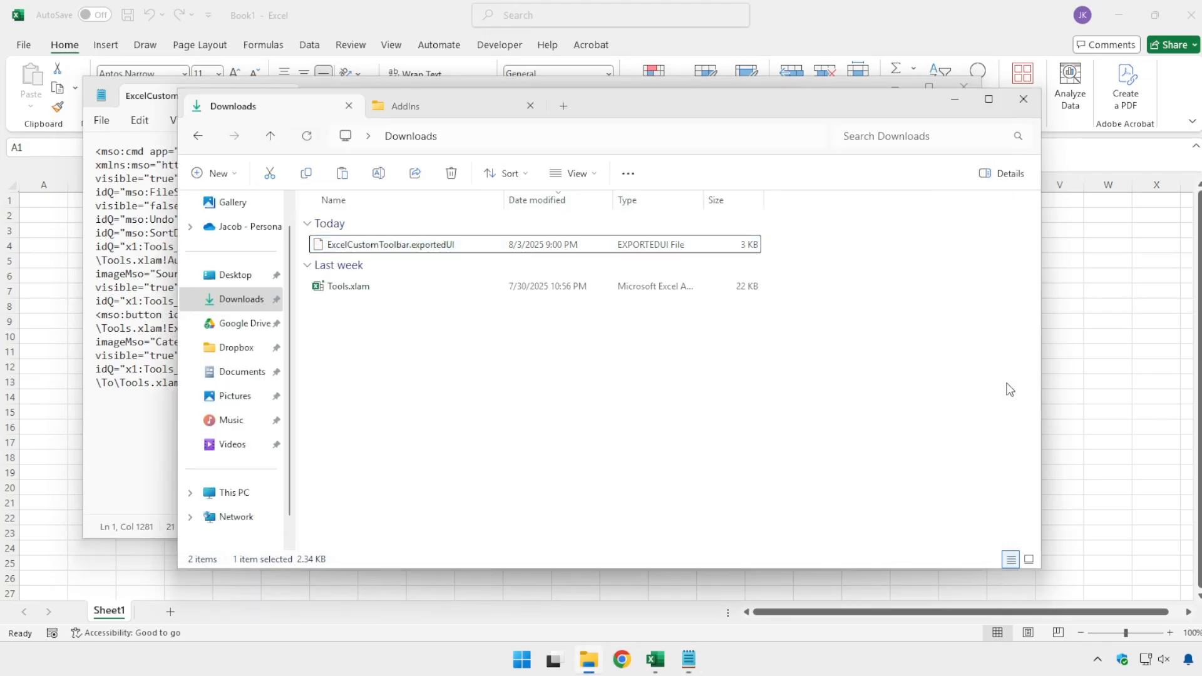
pyautogui.click(342, 289)
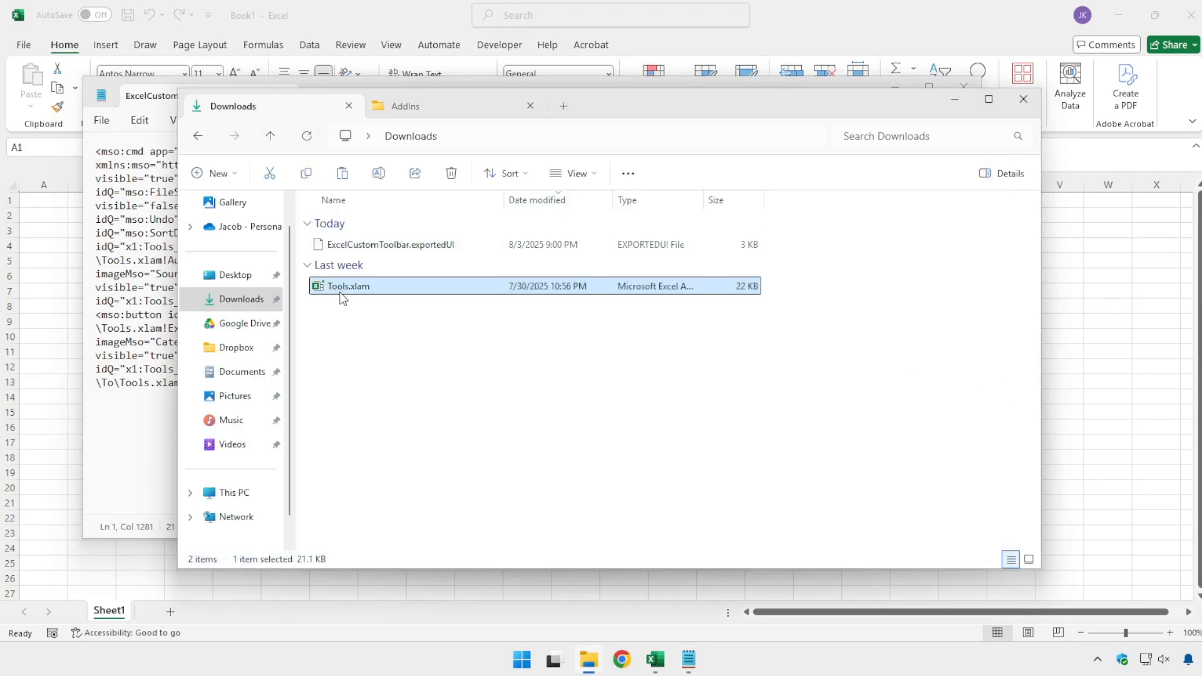
pyautogui.rightClick(340, 290)
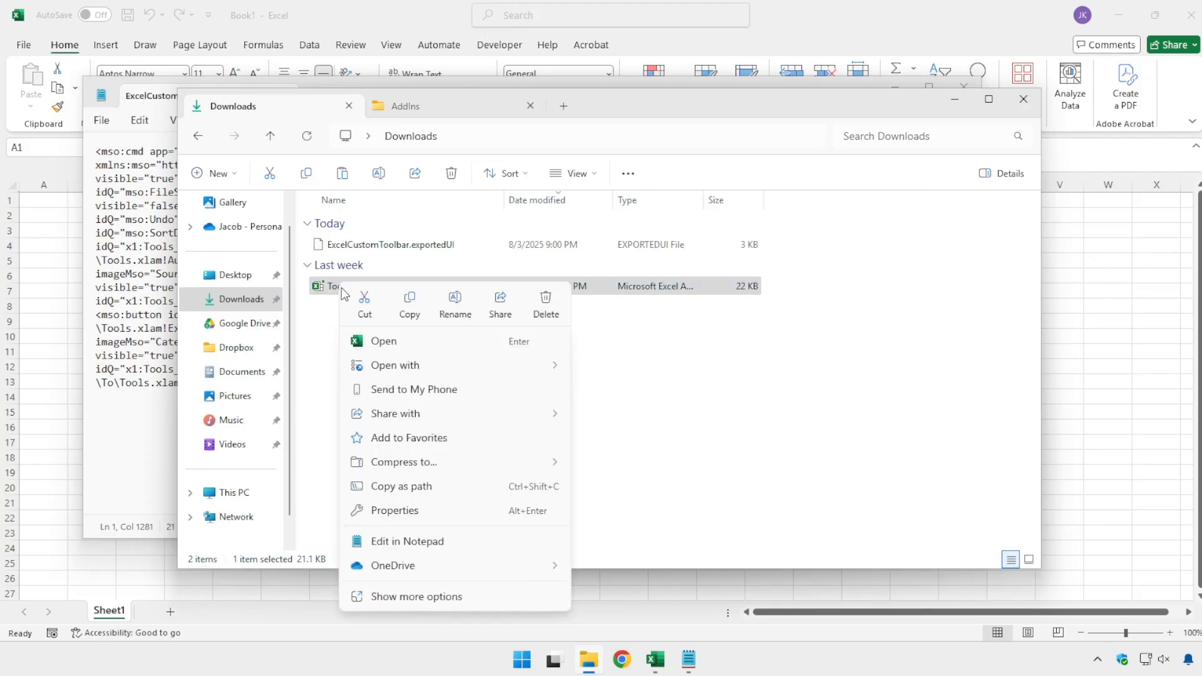
pyautogui.click(416, 489)
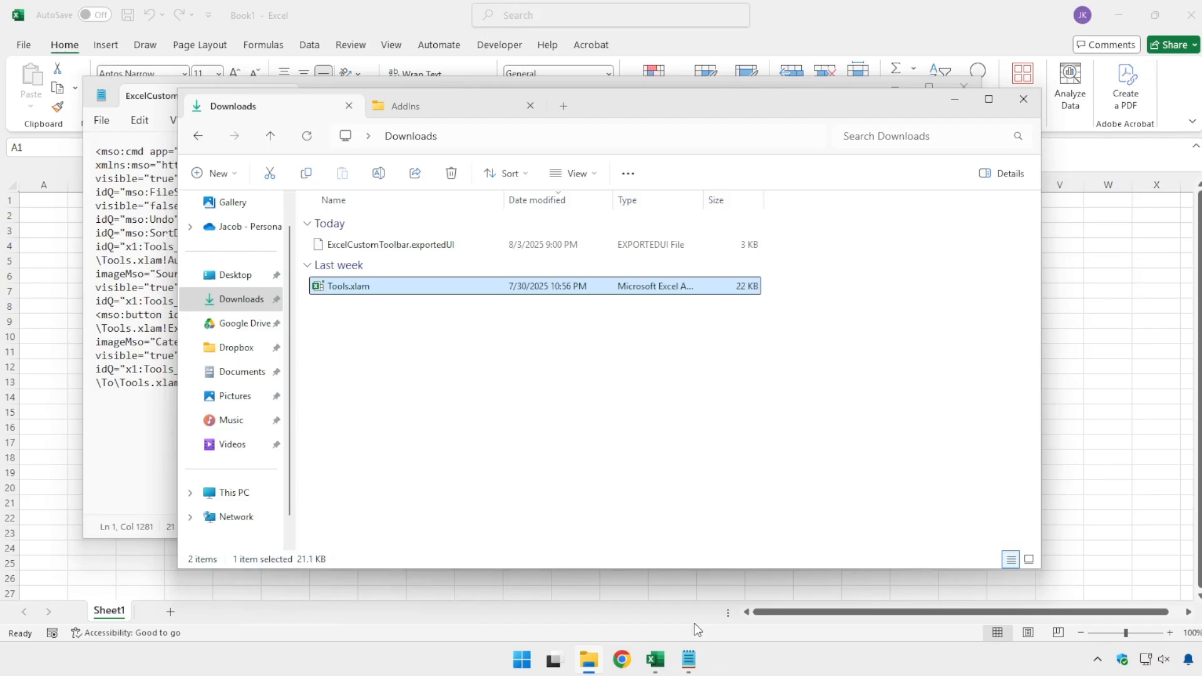
# Step: Back in Notepad, set up replacing C:\Path\To\Tools.xlam with the copied Tools.xlam path, removing the path's surrounding quotation marks
pyautogui.click(689, 660)
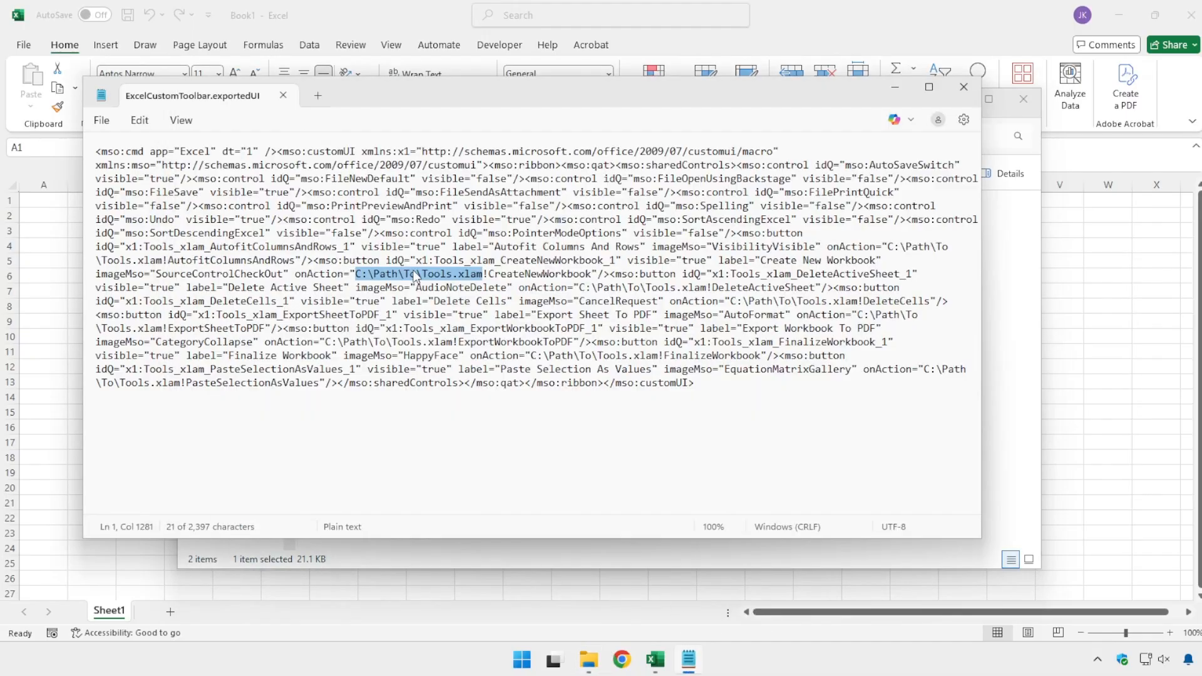
pyautogui.click(356, 277)
pyautogui.moveTo(357, 276); pyautogui.dragTo(487, 278)
pyautogui.hotkey('ctrl', 'h')
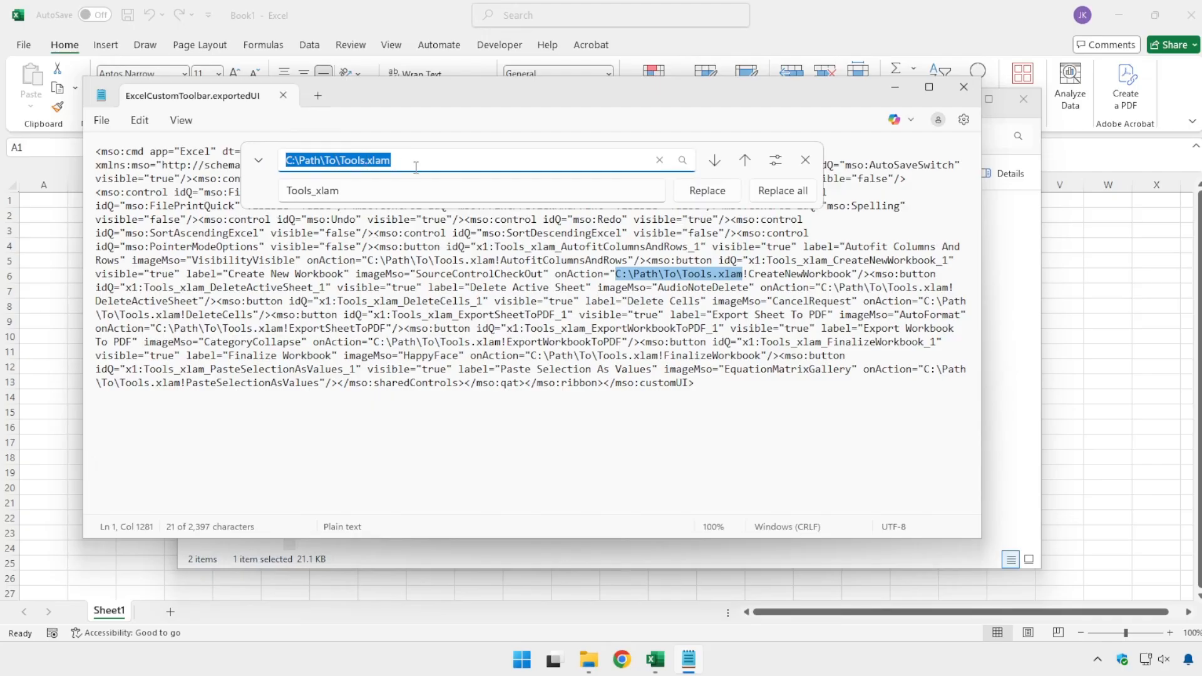
pyautogui.doubleClick(378, 191)
pyautogui.hotkey('ctrl', 'v')
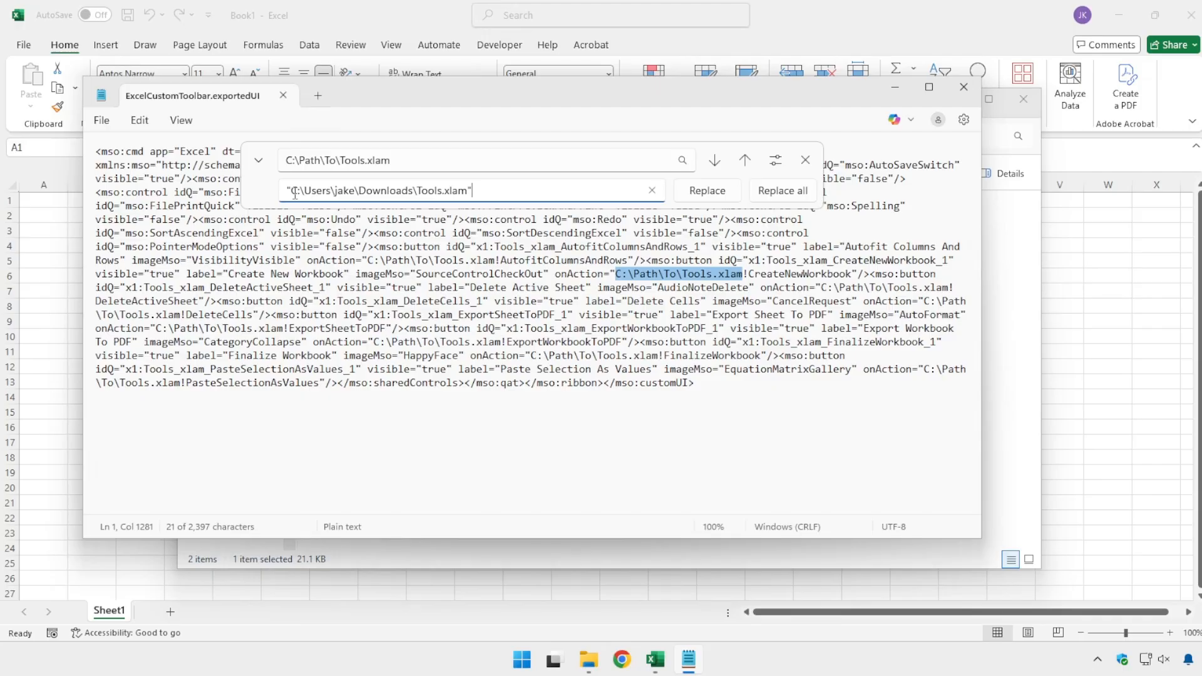
pyautogui.click(282, 198)
pyautogui.press('Delete')
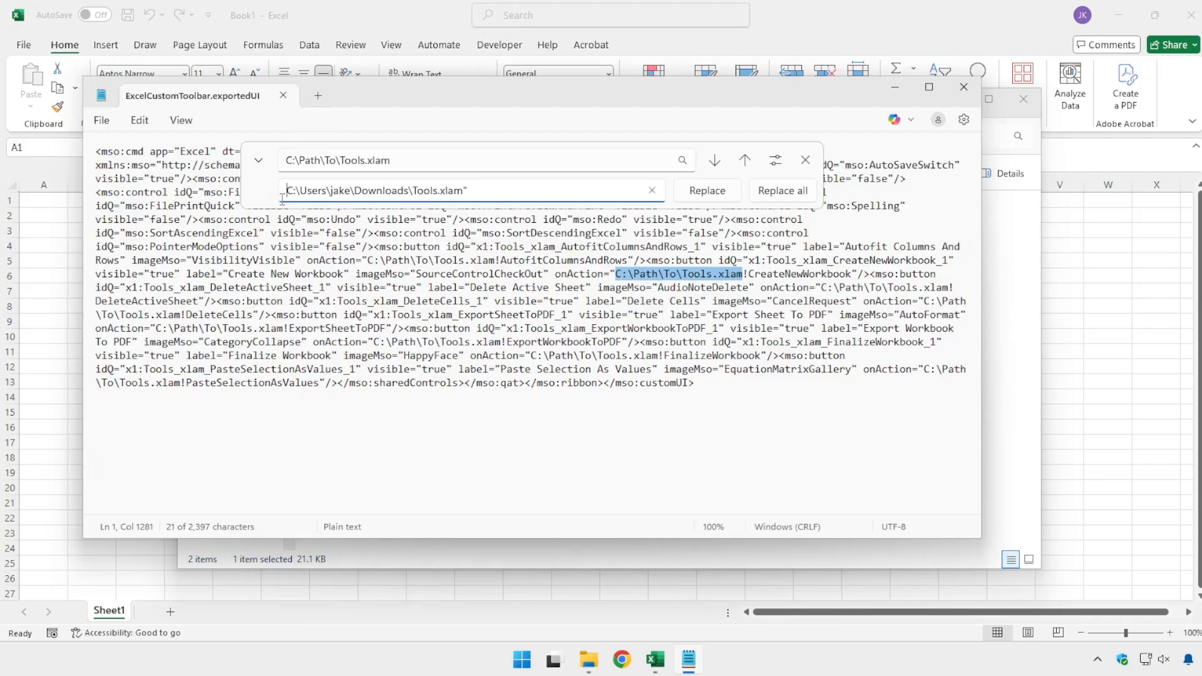
pyautogui.press('BackSpace')
# Step: Replace all occurrences of the placeholder path with the actual Tools.xlam path and close find and replace
pyautogui.moveTo(288, 162); pyautogui.dragTo(443, 177)
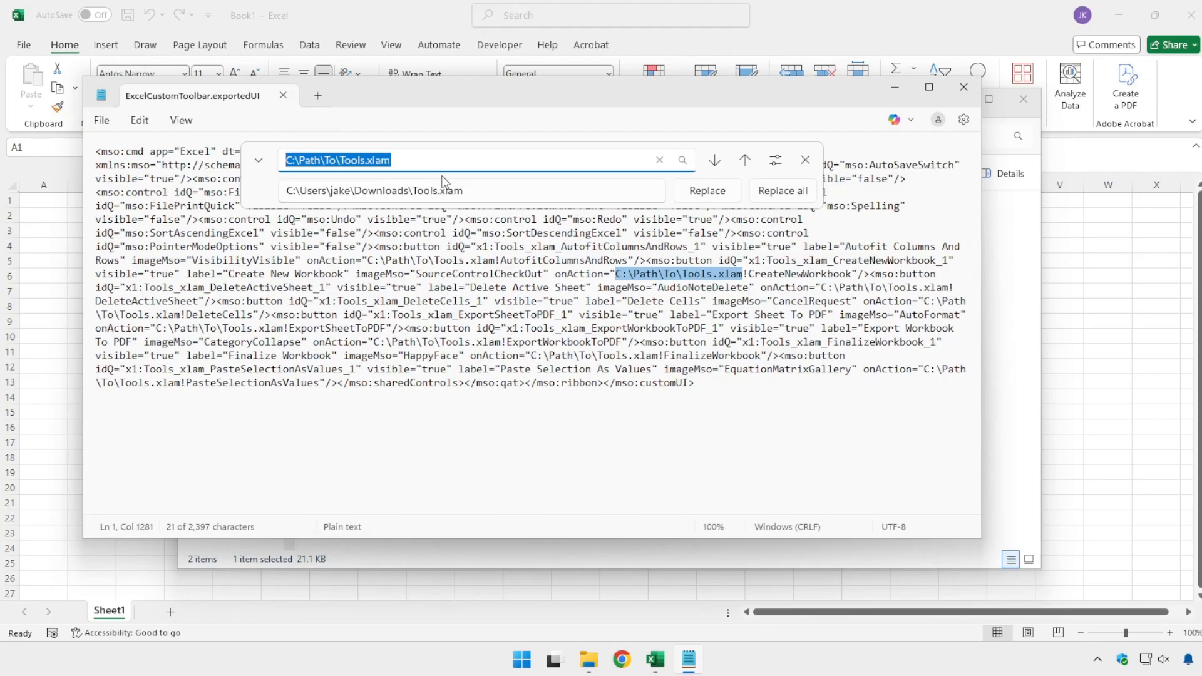
pyautogui.click(357, 189)
pyautogui.click(511, 192)
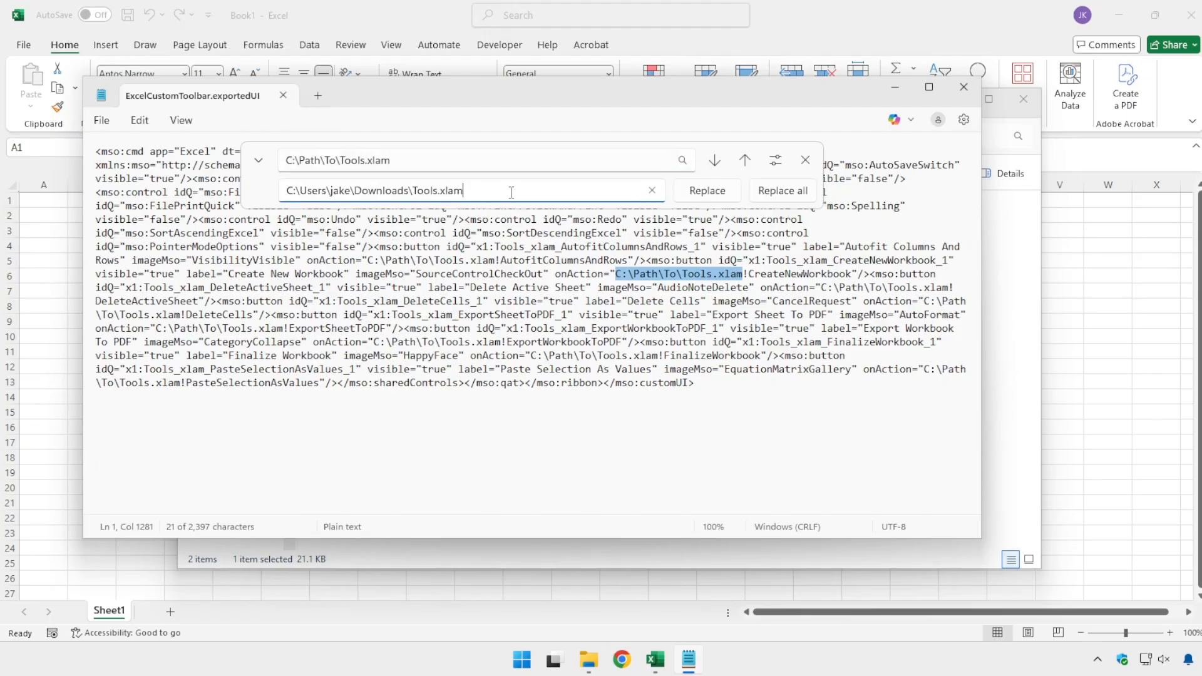
pyautogui.click(799, 196)
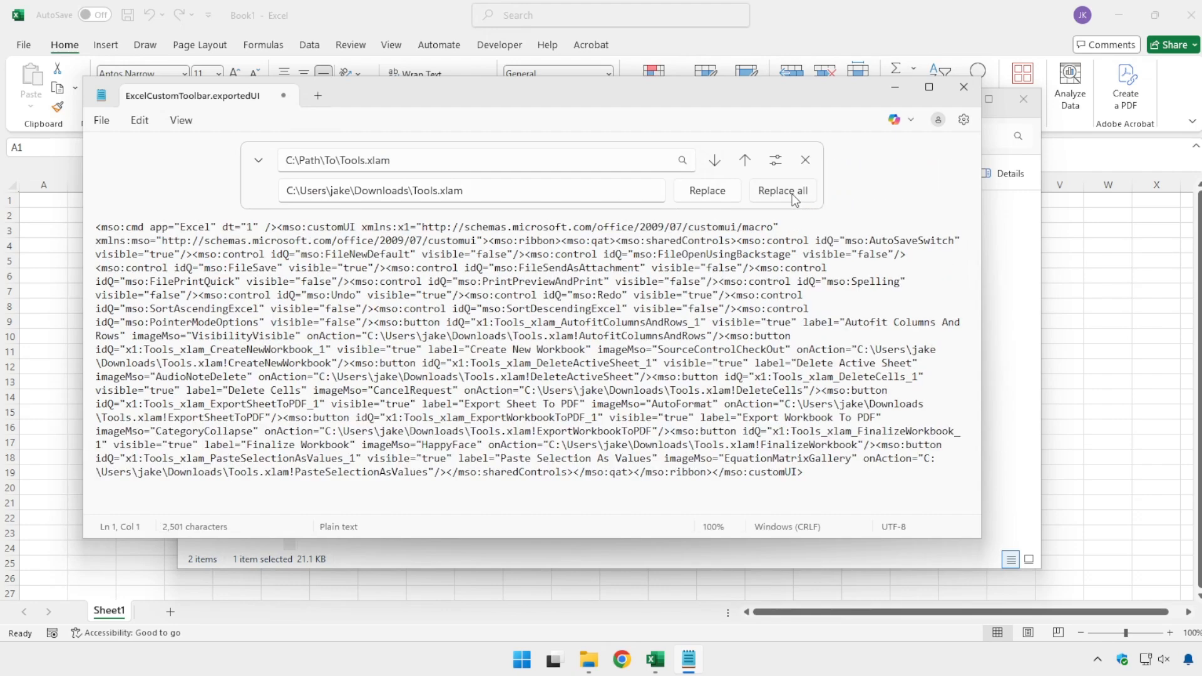
pyautogui.click(805, 160)
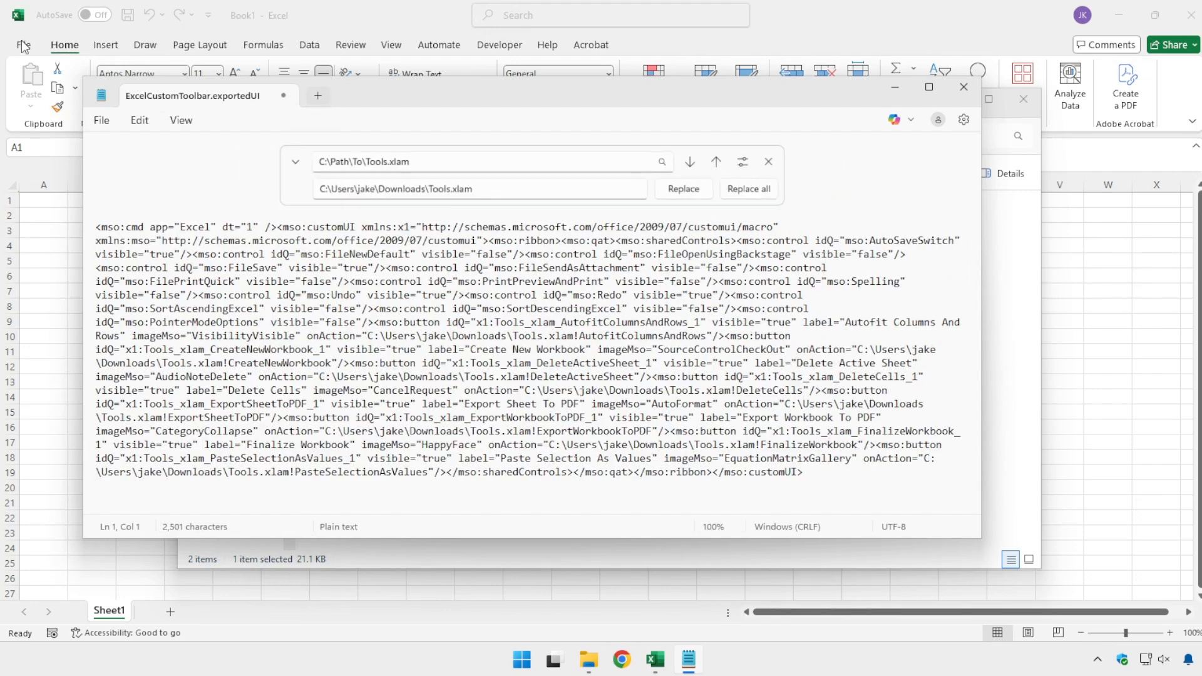
# Step: Save and close ExcelCustomToolbar.exportedUI and return to the blank workbook in Excel
pyautogui.click(100, 120)
pyautogui.click(120, 266)
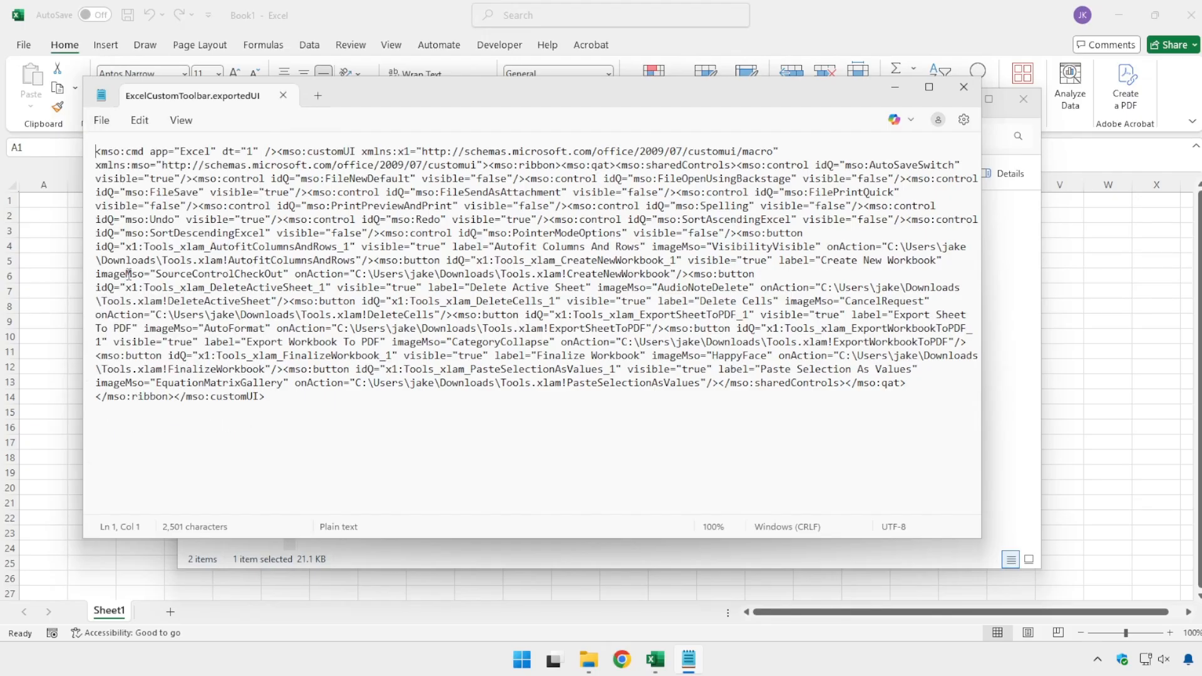
pyautogui.click(964, 87)
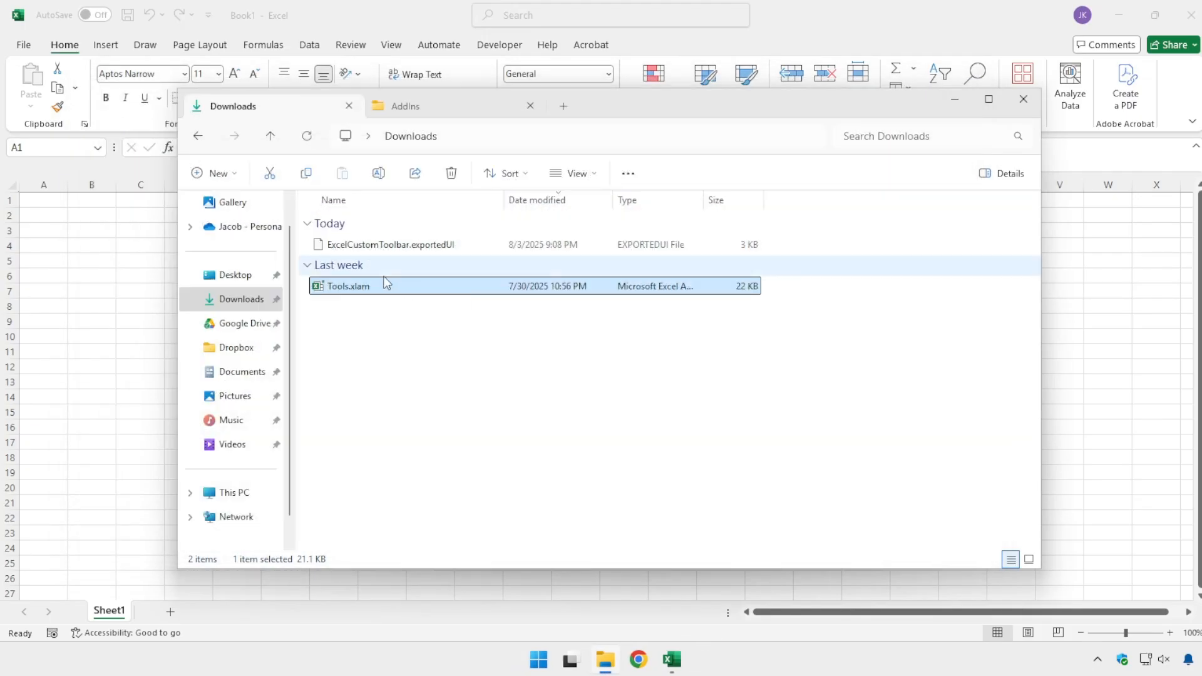
pyautogui.click(335, 246)
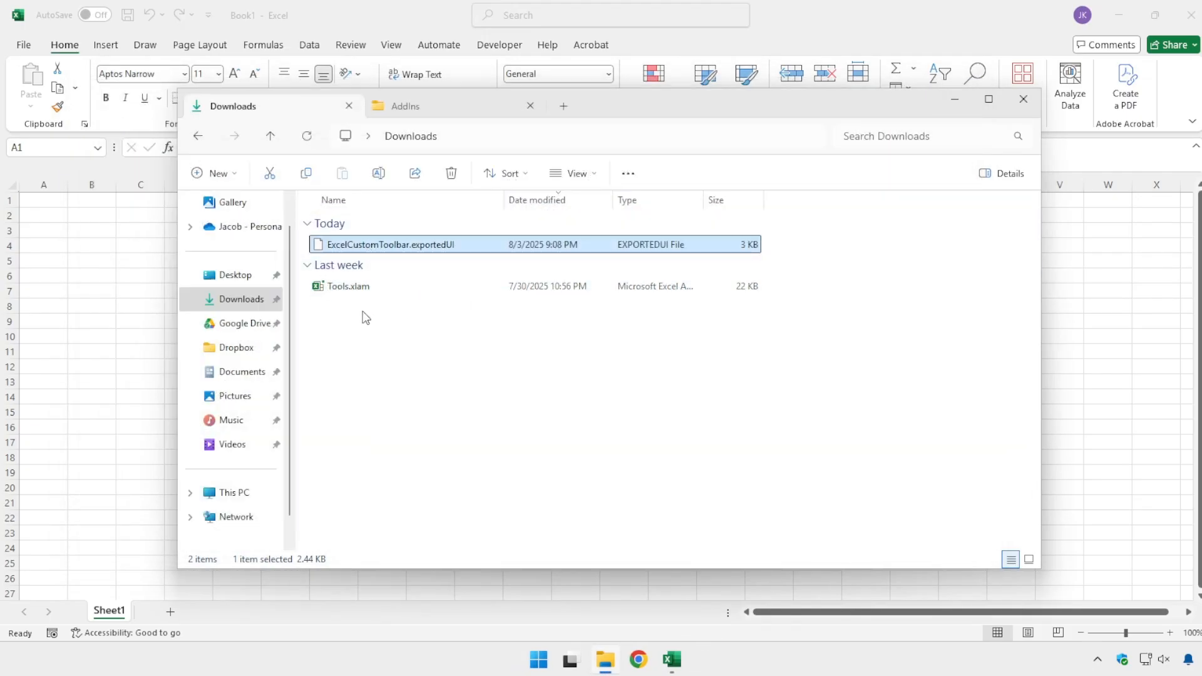
pyautogui.click(360, 20)
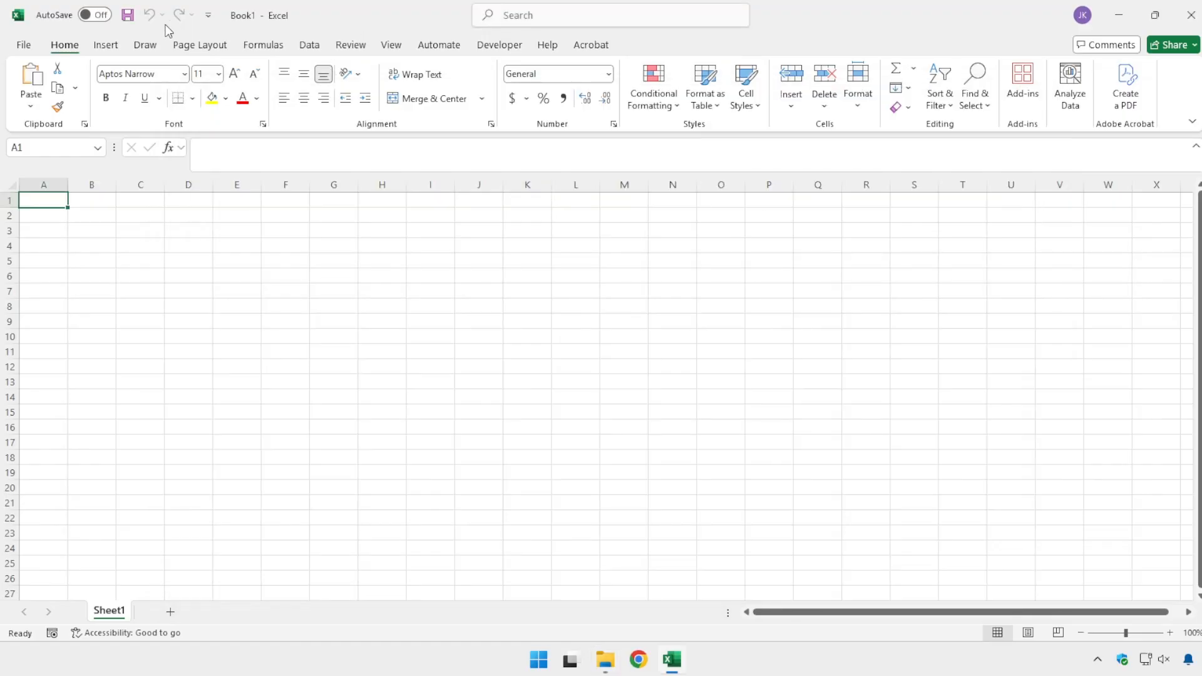
# Step: Open the Quick Access Toolbar customization options and list the available macros as the command source
pyautogui.rightClick(179, 14)
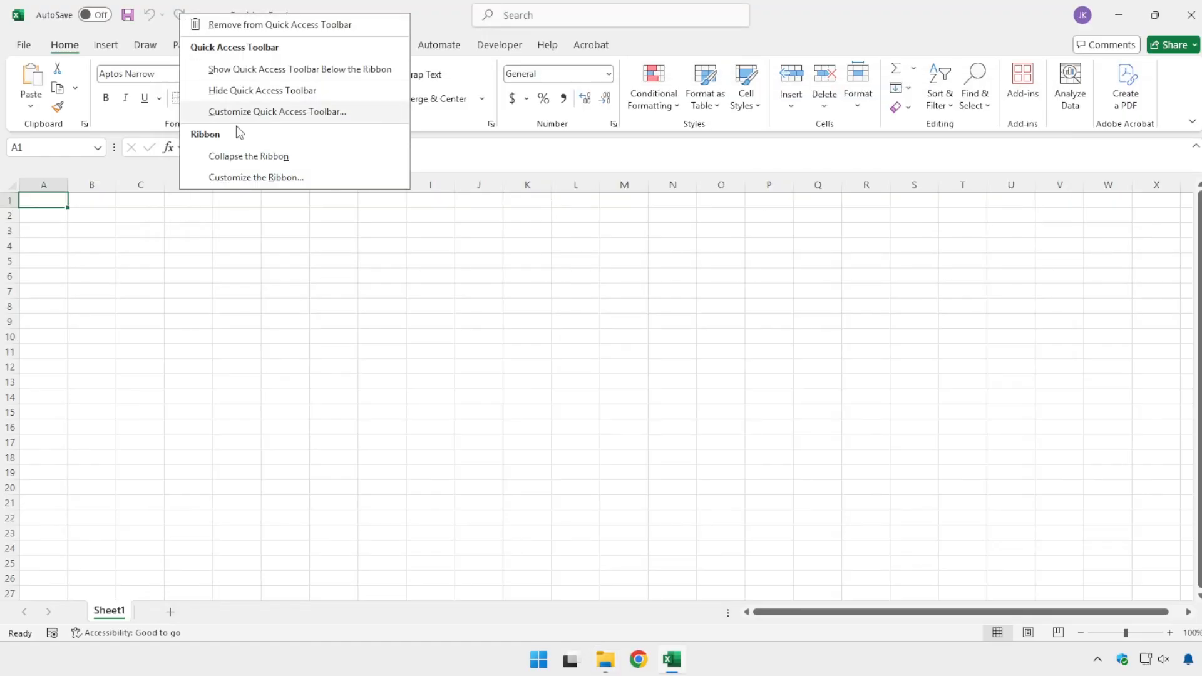
pyautogui.click(255, 115)
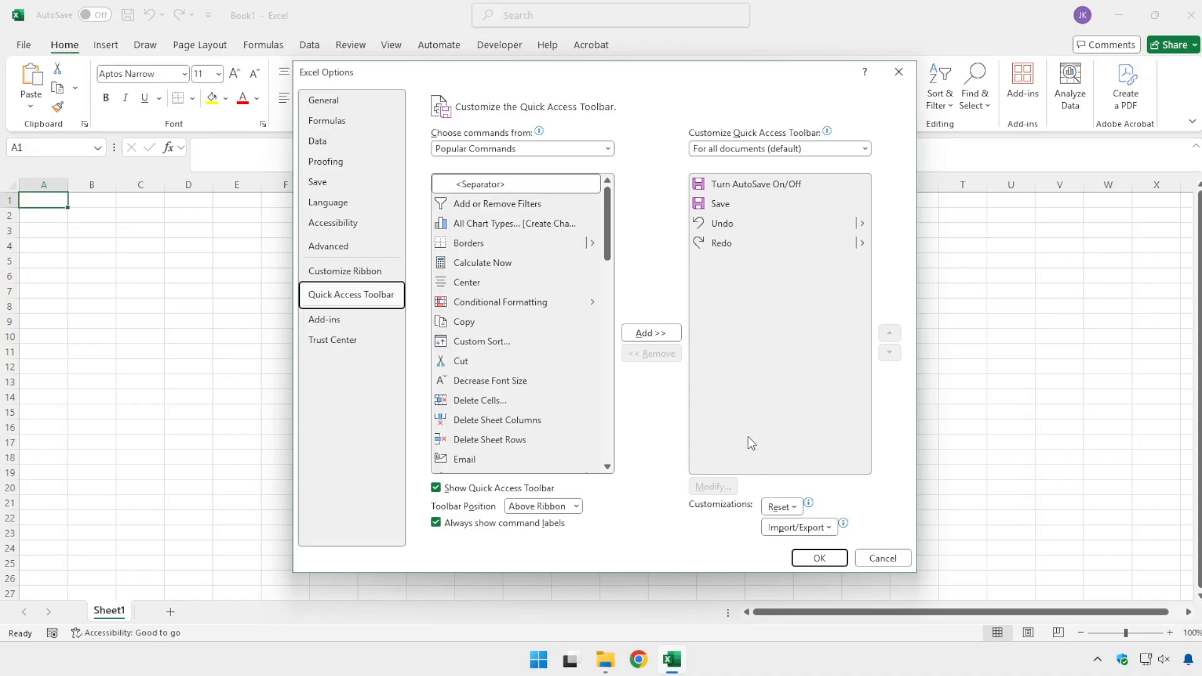
pyautogui.click(561, 151)
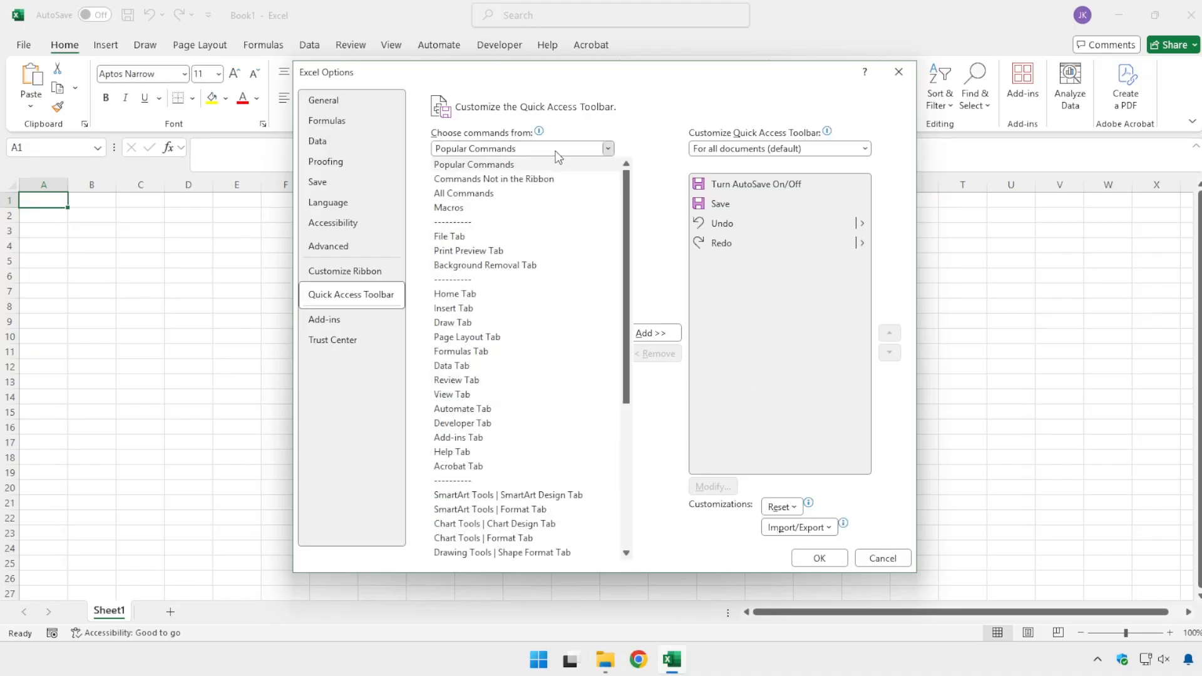
pyautogui.click(464, 208)
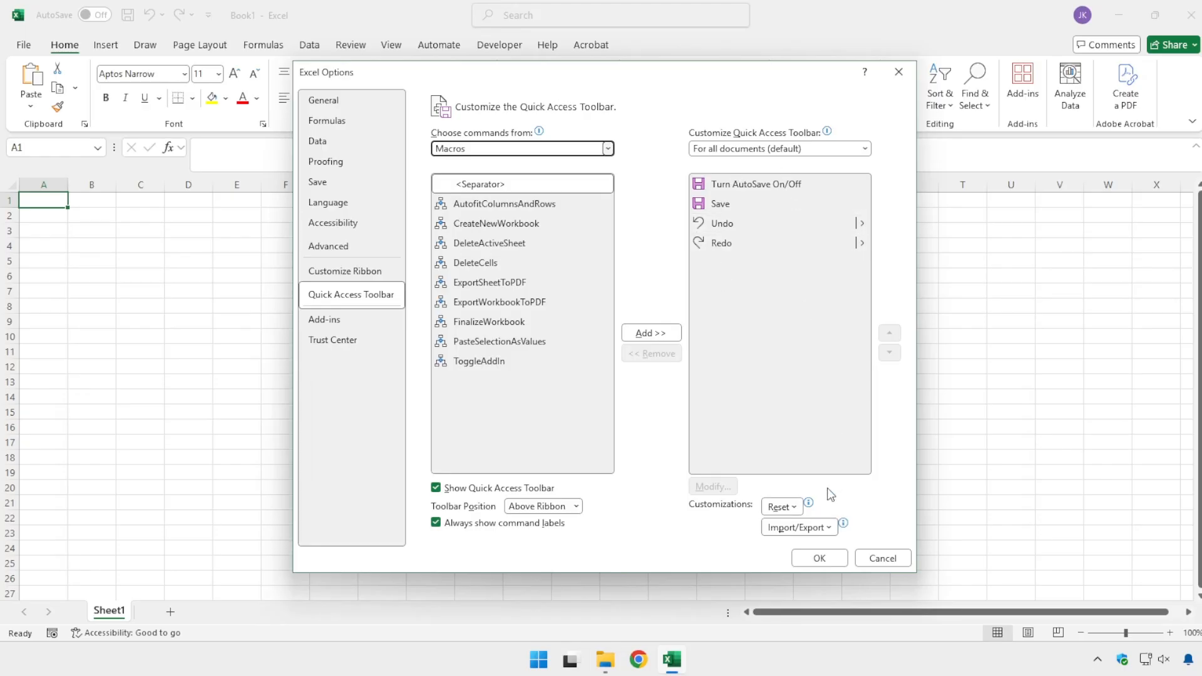
# Step: Import the ExcelCustomToolbar.exportedUI customization file from Downloads, replacing all existing ribbon and Quick Access Toolbar customizations, and apply the options
pyautogui.click(821, 532)
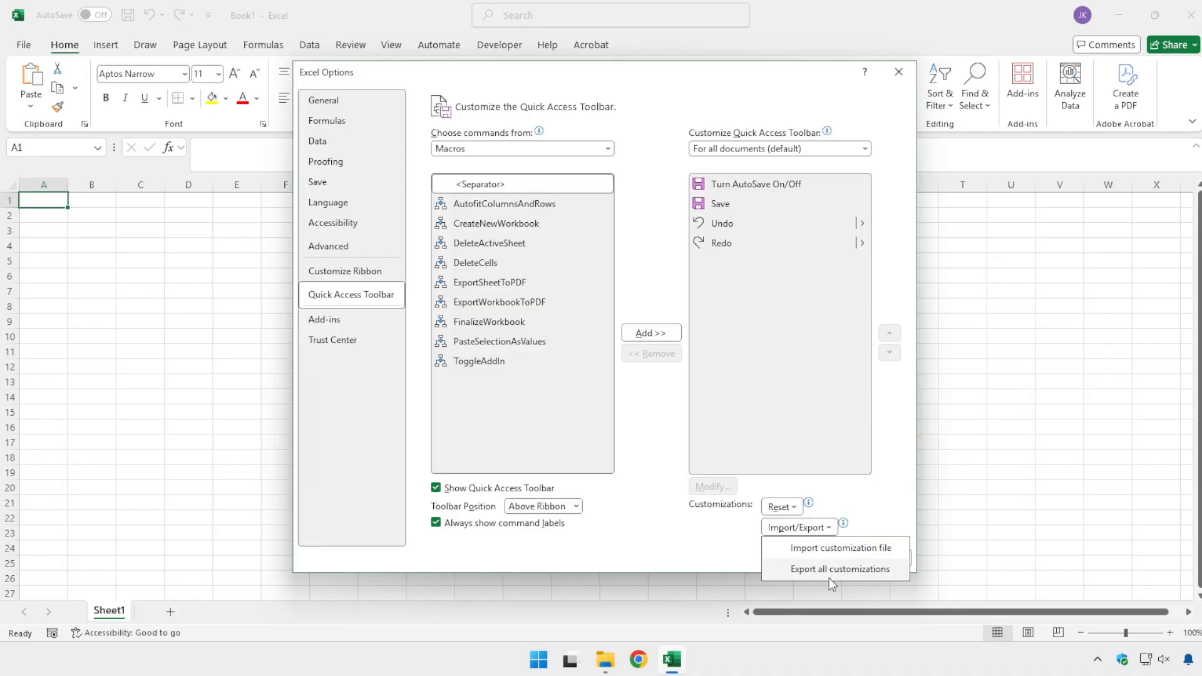
pyautogui.click(787, 332)
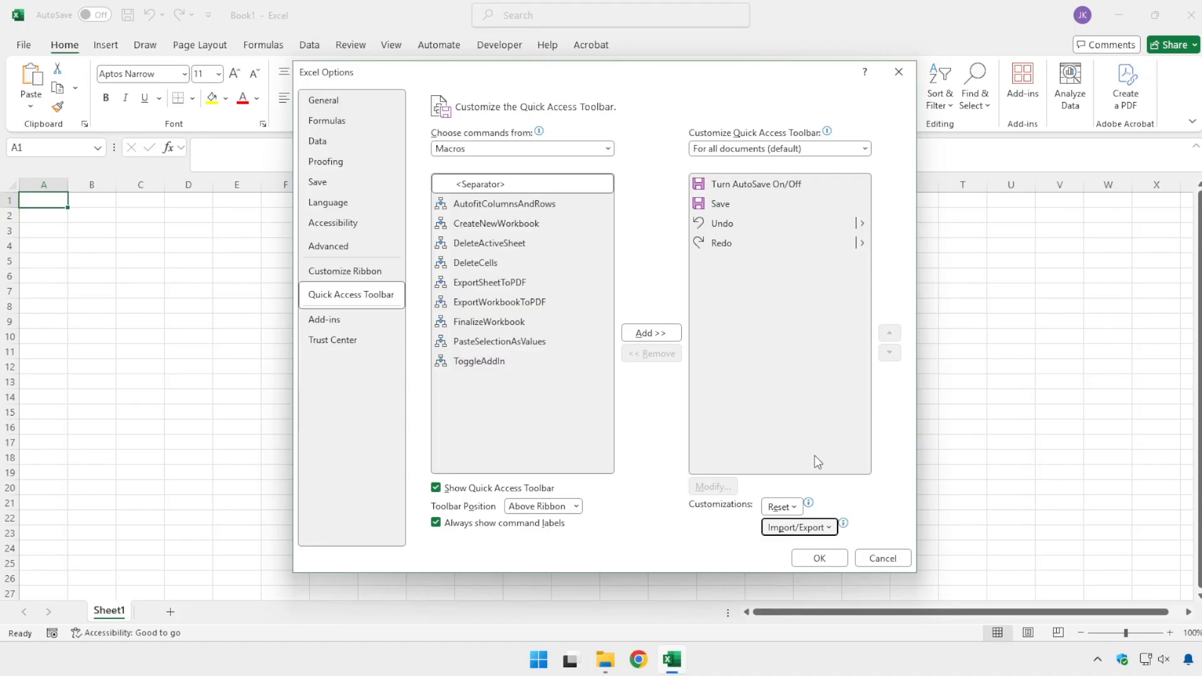
pyautogui.click(790, 529)
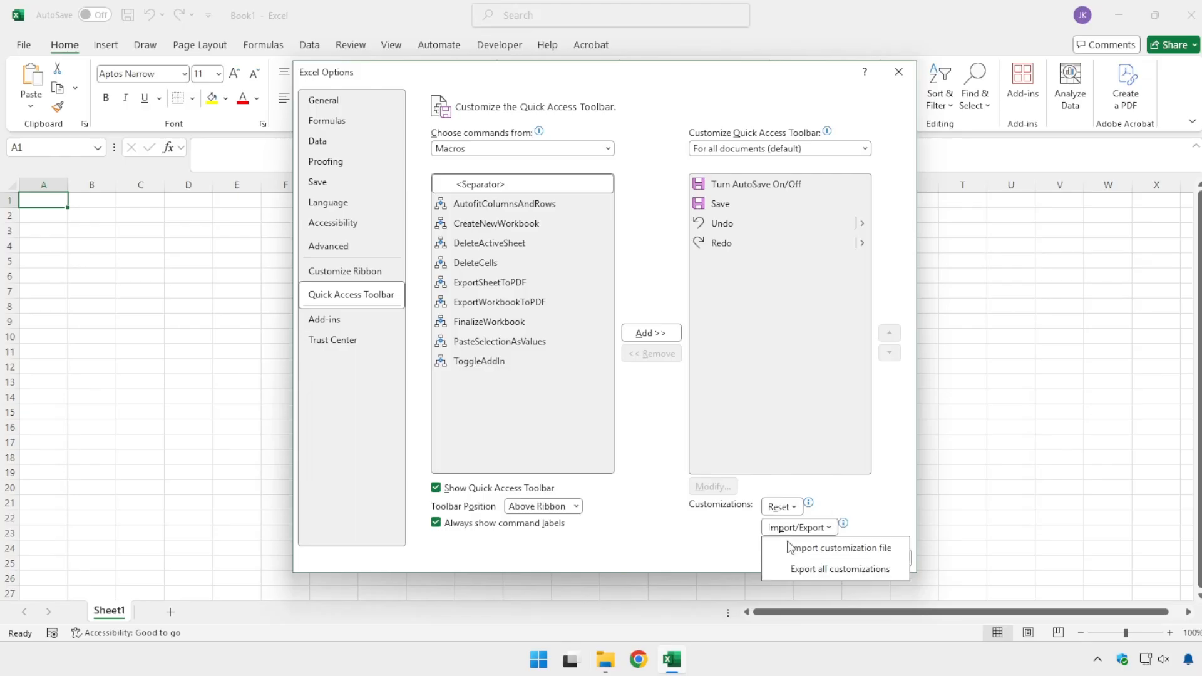
pyautogui.click(807, 548)
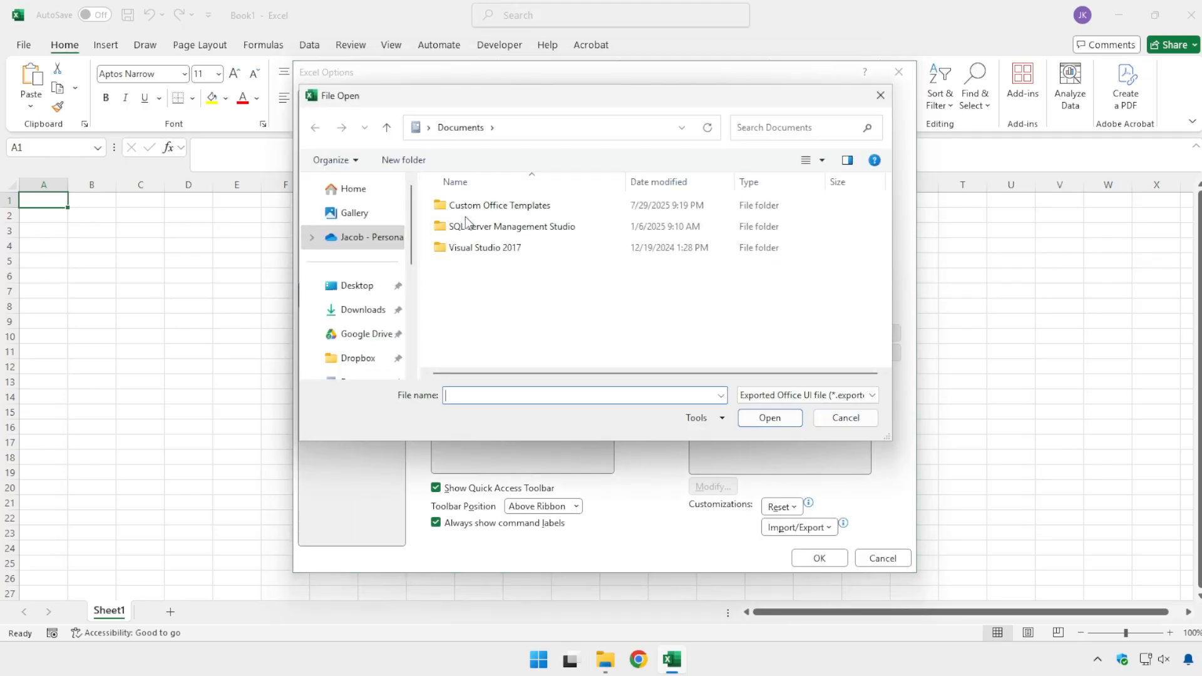
pyautogui.click(358, 313)
pyautogui.doubleClick(509, 228)
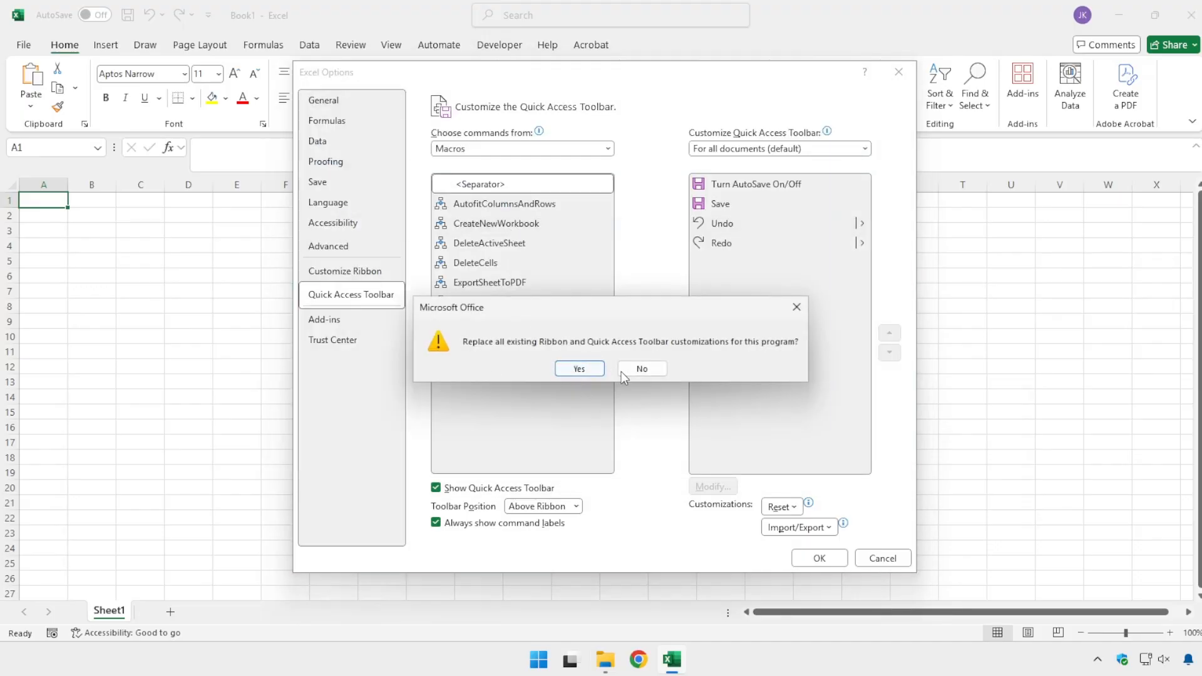
pyautogui.click(579, 368)
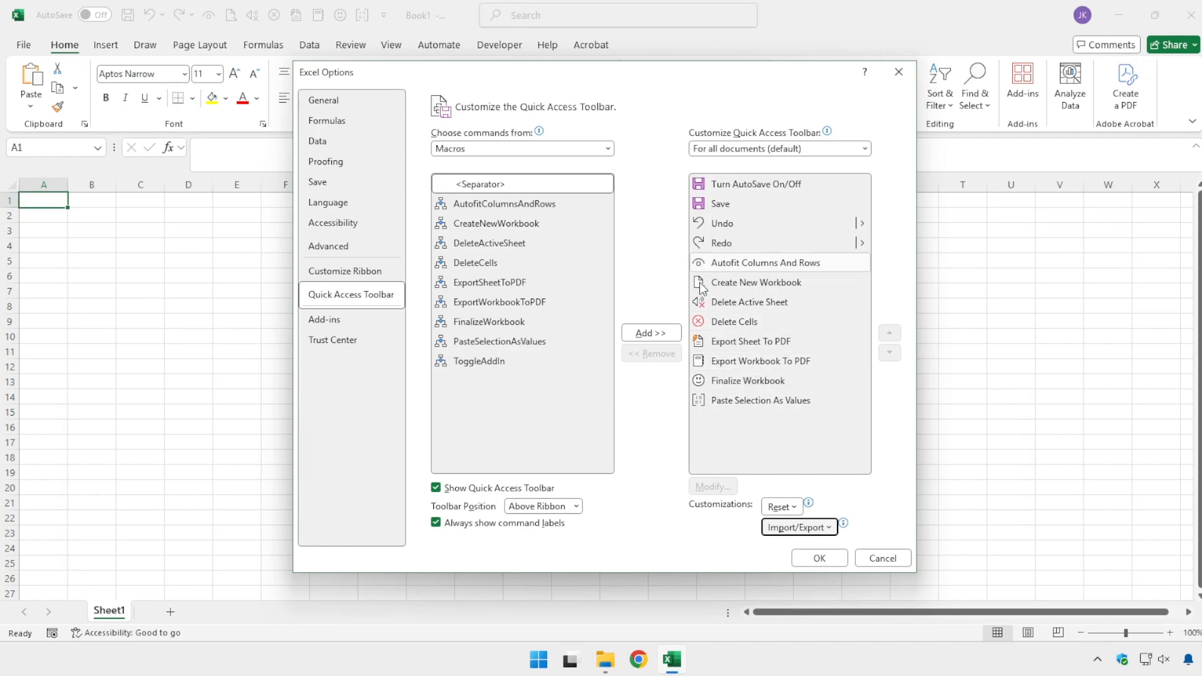
pyautogui.click(820, 558)
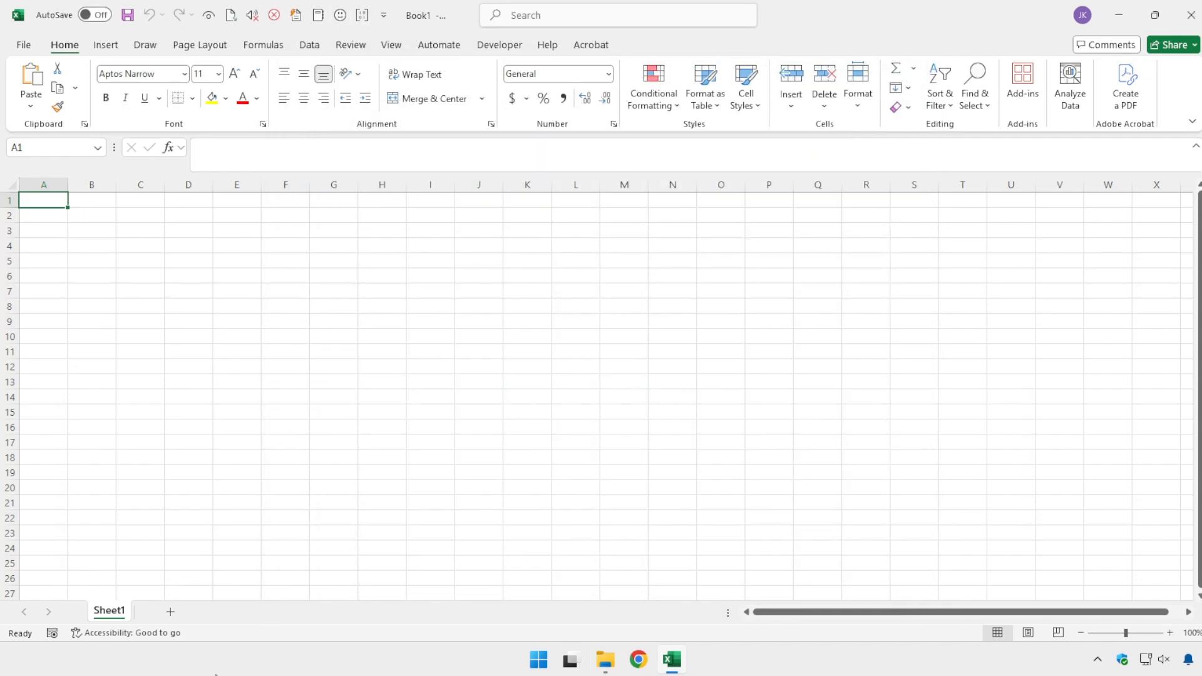
# Step: Add three new worksheets to the workbook and remove them with the Delete Active Sheet macro, keeping only Sheet1
pyautogui.click(171, 612)
pyautogui.click(222, 612)
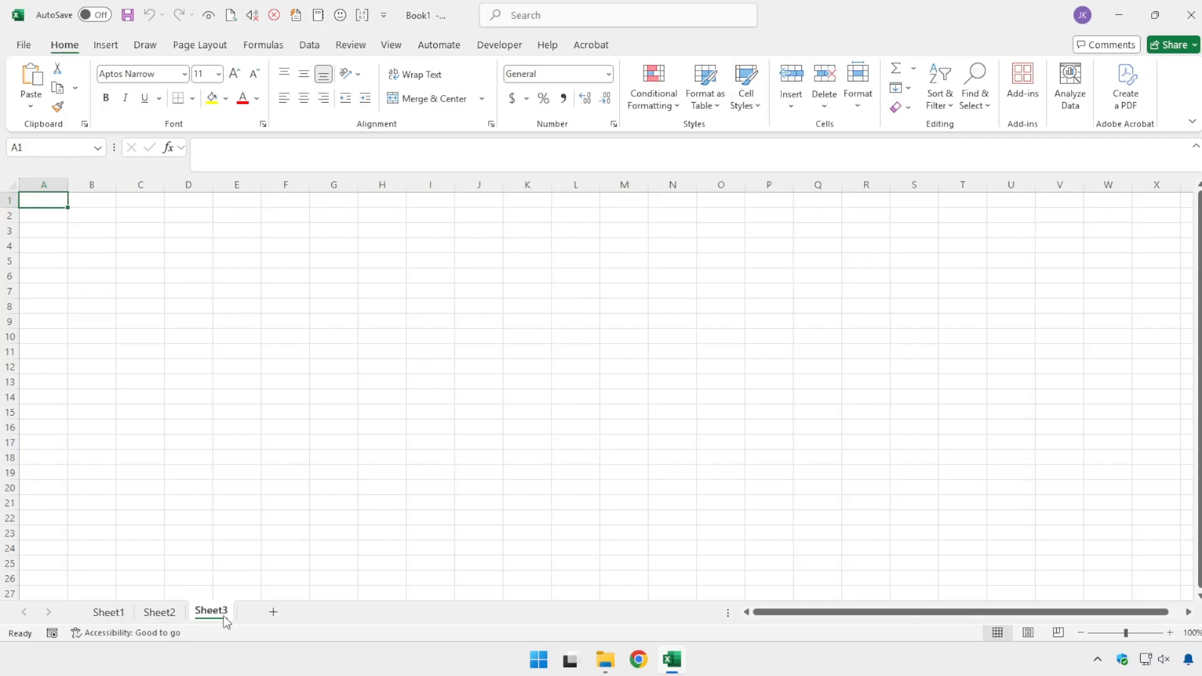
pyautogui.click(273, 612)
pyautogui.click(254, 16)
pyautogui.click(254, 17)
pyautogui.click(254, 17)
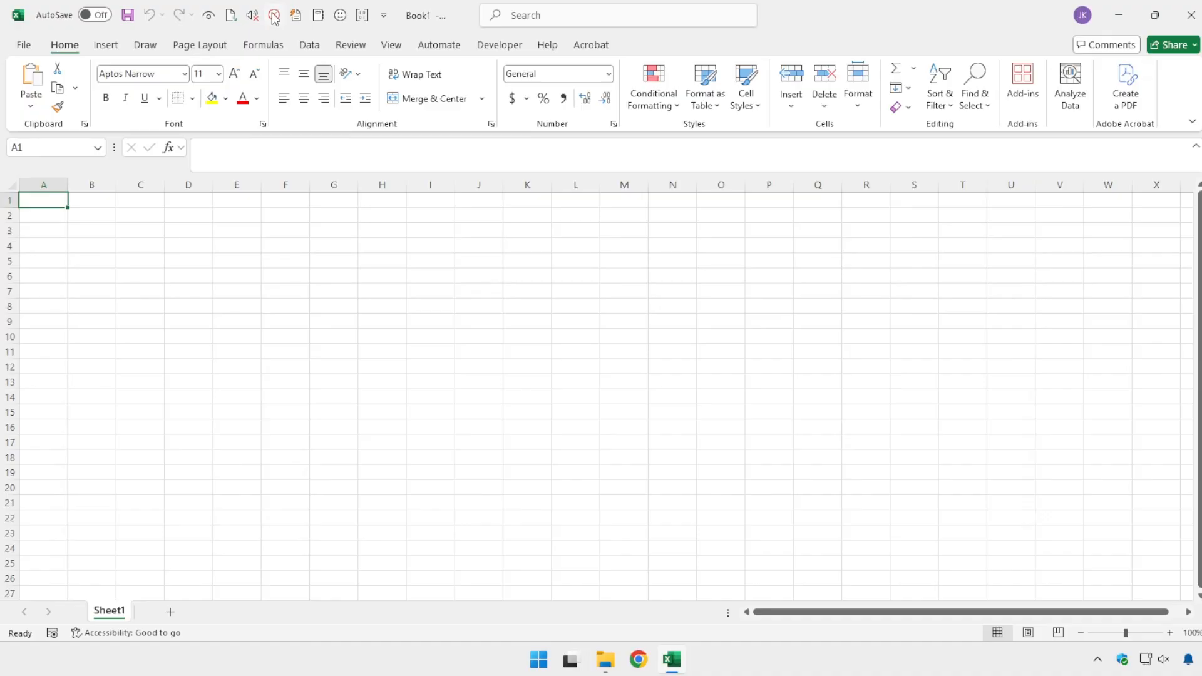
# Step: Enter a in E5 and asd, fas and df in E8:E10, and clear the sheet with the Delete Cells macro
pyautogui.click(230, 272)
pyautogui.press('Return')
pyautogui.press('Return')
pyautogui.write('asd')
pyautogui.press('Return')
pyautogui.write('fas')
pyautogui.press('Return')
pyautogui.write('df')
pyautogui.press('Return')
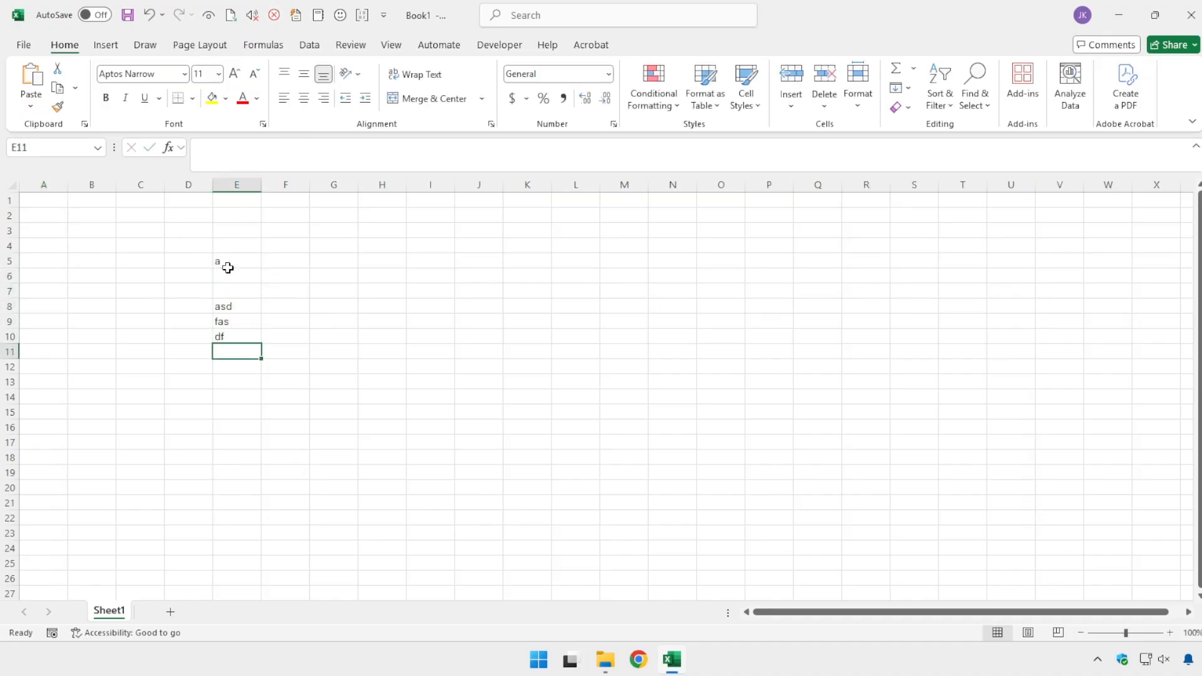
pyautogui.click(268, 19)
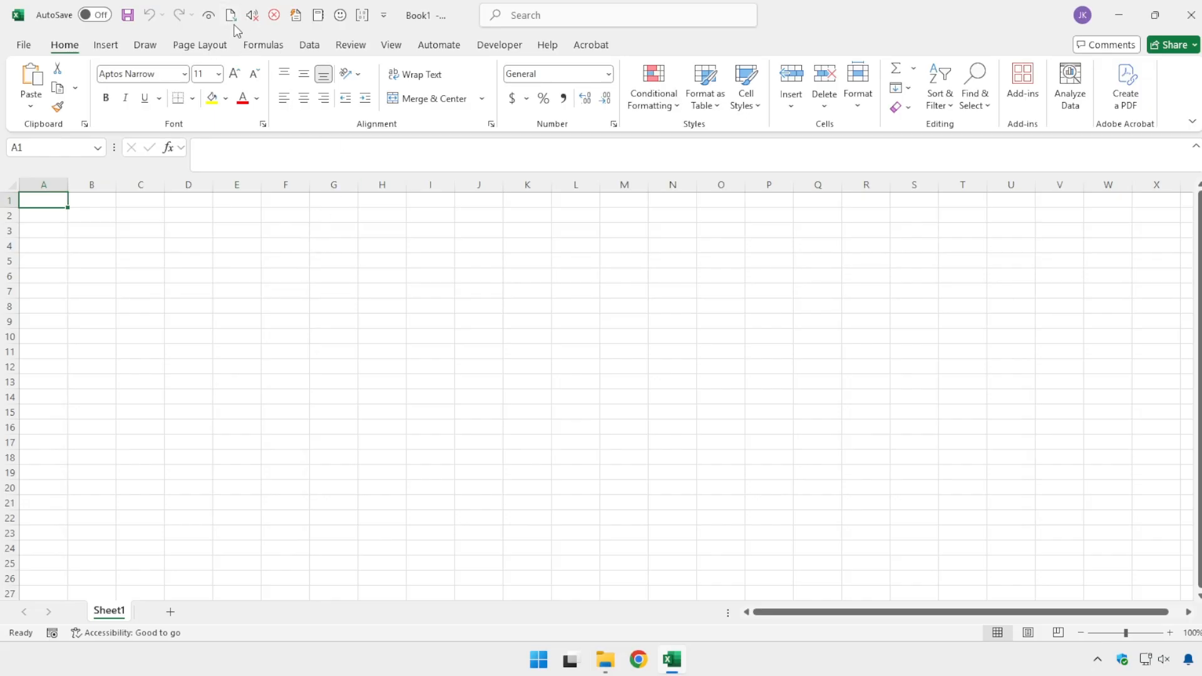